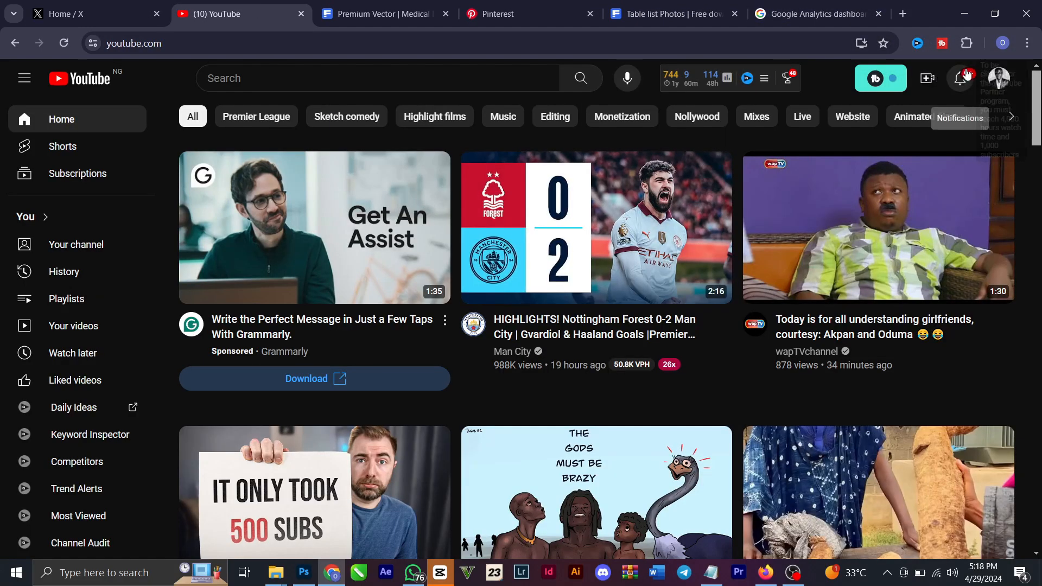
Step: Open your own YouTube channel and go to its list of uploaded videos
{"action": "left_click", "coordinate": [1001, 80]}
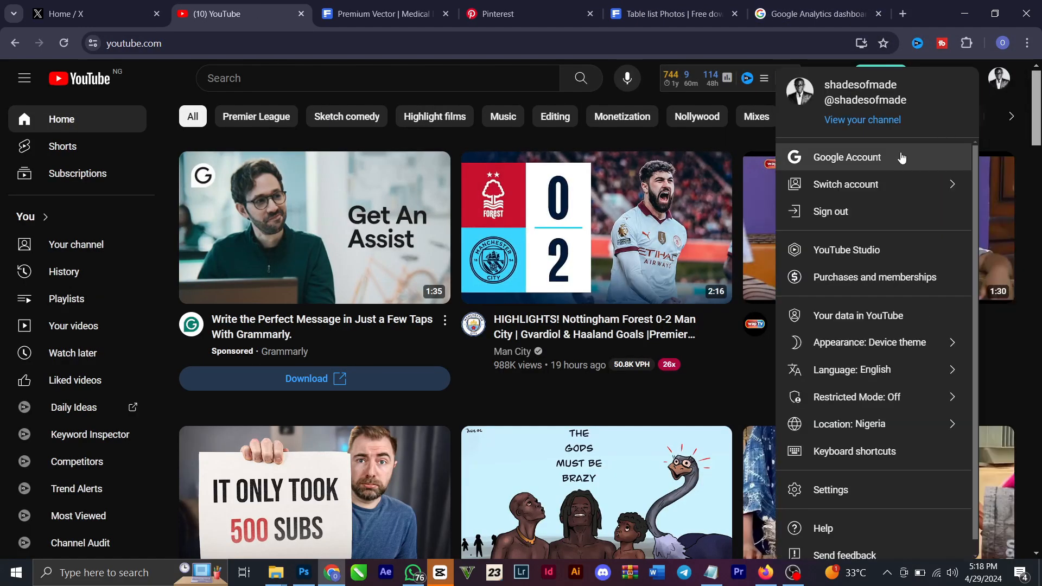
{"action": "left_click", "coordinate": [847, 56]}
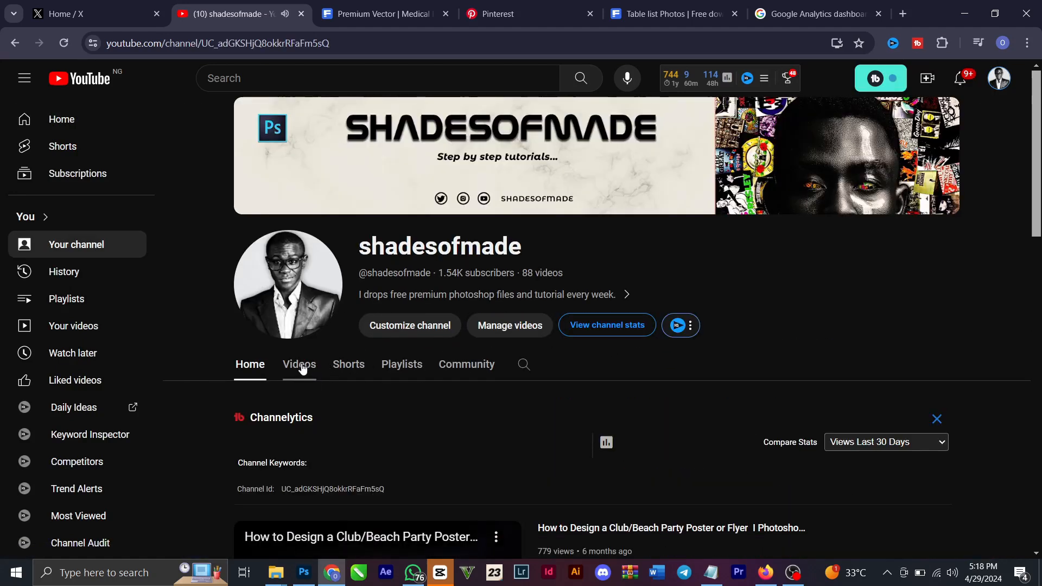
{"action": "left_click", "coordinate": [303, 368]}
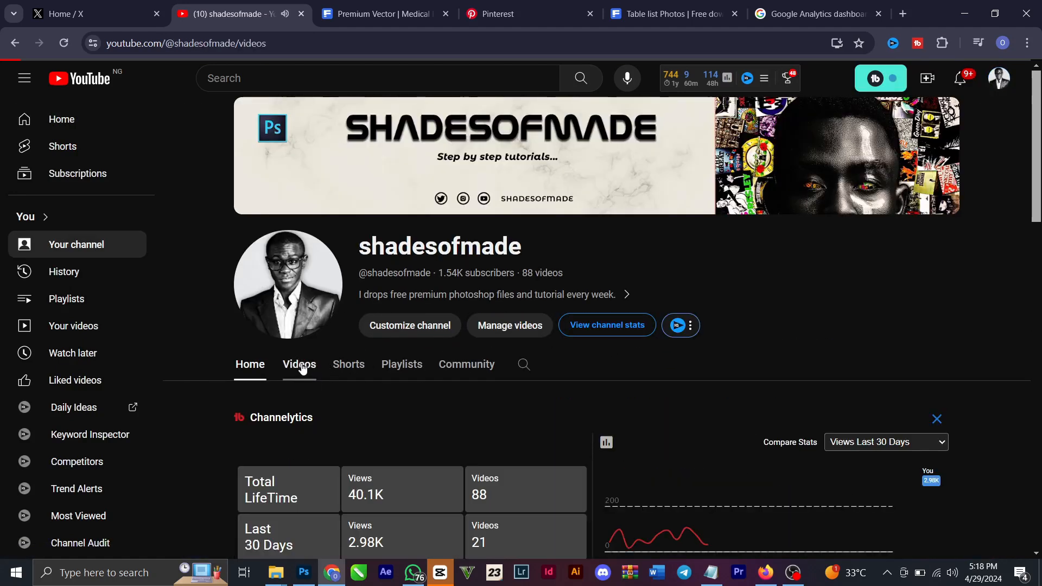
Step: Look through the channel's uploaded flyer and poster design tutorials, including the older ones
{"action": "scroll", "coordinate": [583, 440], "scroll_direction": "down", "scroll_amount": 1}
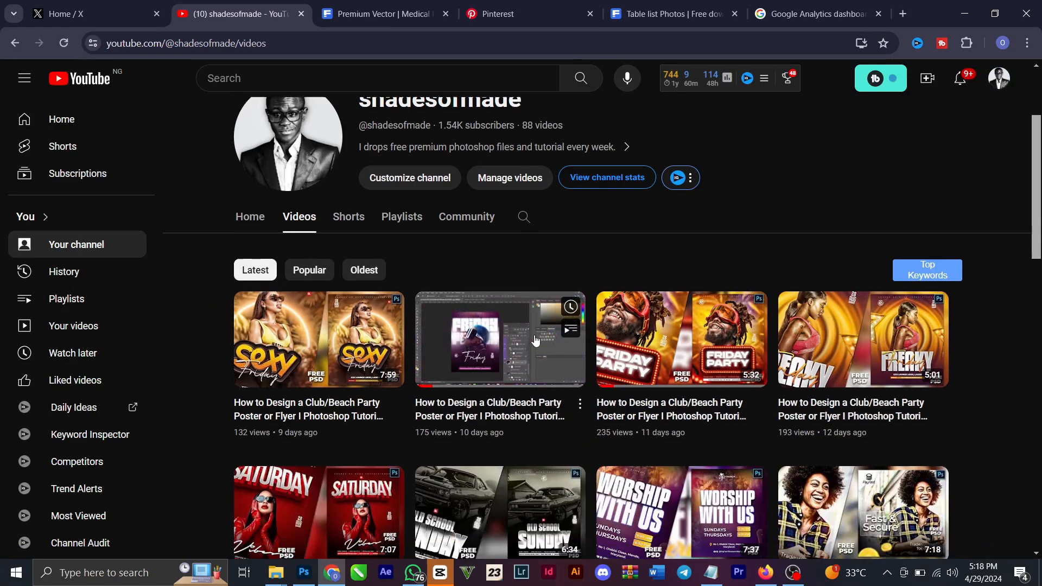
{"action": "scroll", "coordinate": [572, 438], "scroll_direction": "down", "scroll_amount": 3}
{"action": "scroll", "coordinate": [662, 380], "scroll_direction": "up", "scroll_amount": 3}
{"action": "scroll", "coordinate": [662, 380], "scroll_direction": "up", "scroll_amount": 3}
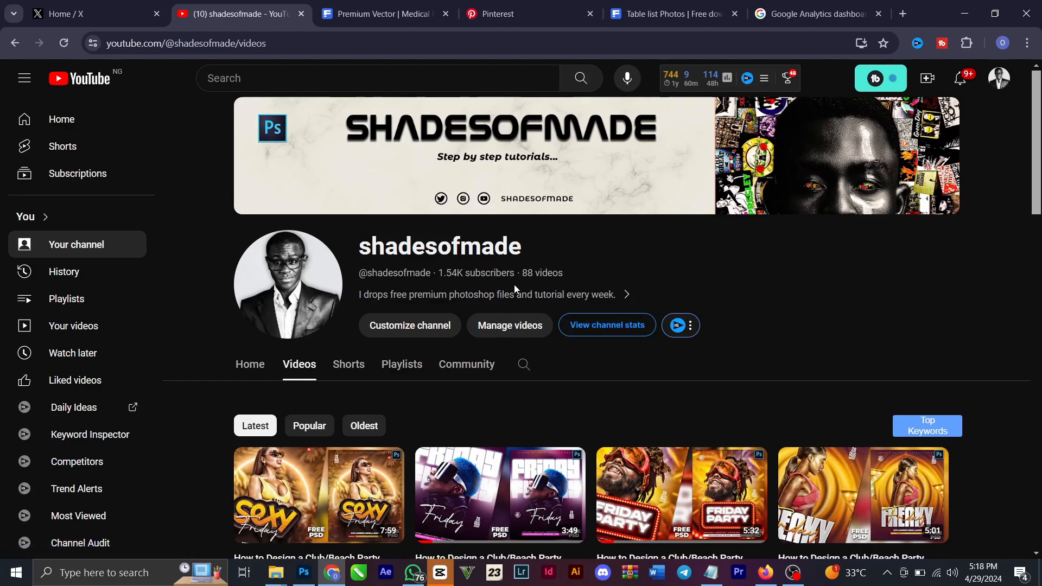
{"action": "scroll", "coordinate": [539, 312], "scroll_direction": "down", "scroll_amount": 10}
{"action": "scroll", "coordinate": [554, 322], "scroll_direction": "down", "scroll_amount": 4}
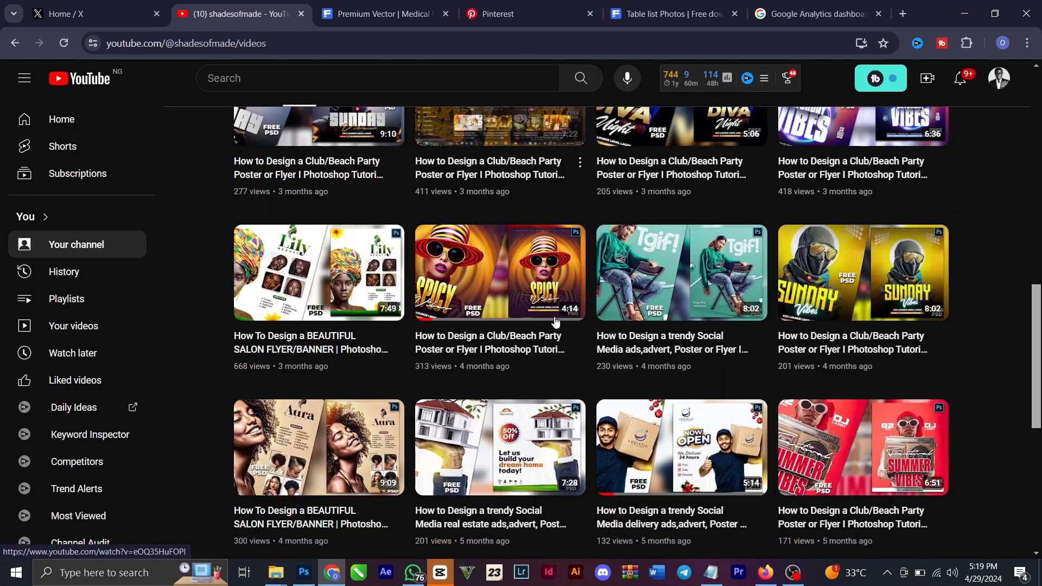
{"action": "scroll", "coordinate": [556, 326], "scroll_direction": "down", "scroll_amount": 4}
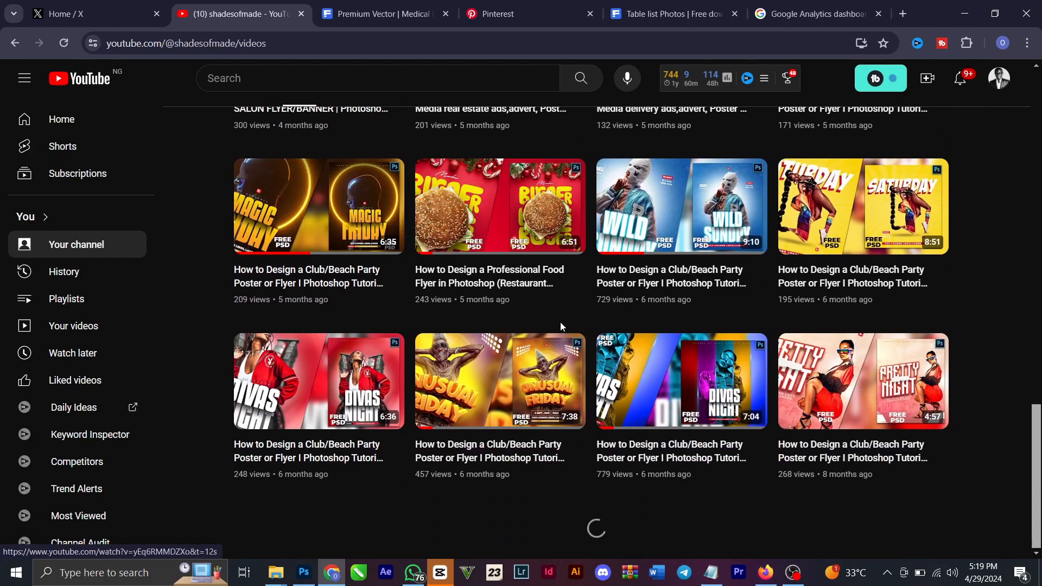
{"action": "scroll", "coordinate": [561, 328], "scroll_direction": "down", "scroll_amount": 8}
{"action": "scroll", "coordinate": [561, 325], "scroll_direction": "down", "scroll_amount": 5}
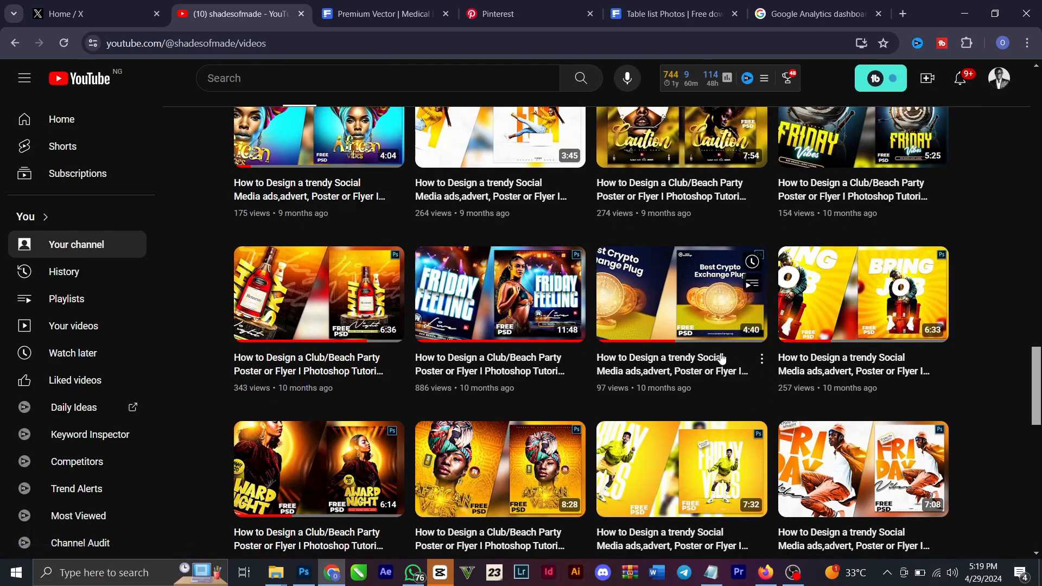
{"action": "scroll", "coordinate": [745, 359], "scroll_direction": "up", "scroll_amount": 20}
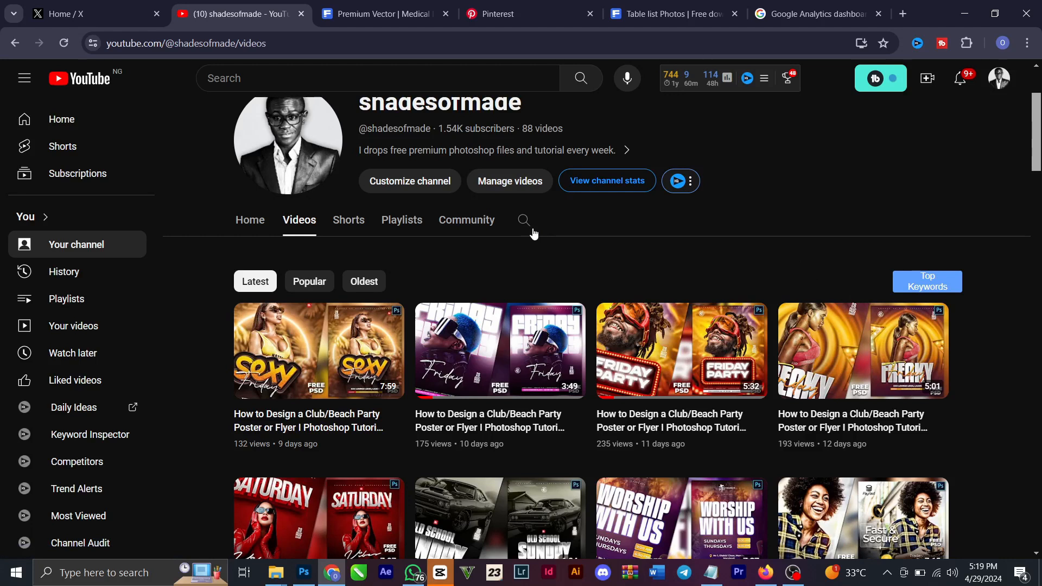
Step: Switch to Photoshop and examine the finished flyer in BLUE 1.psd, returning to the Untitled-2 document
{"action": "left_click", "coordinate": [304, 573]}
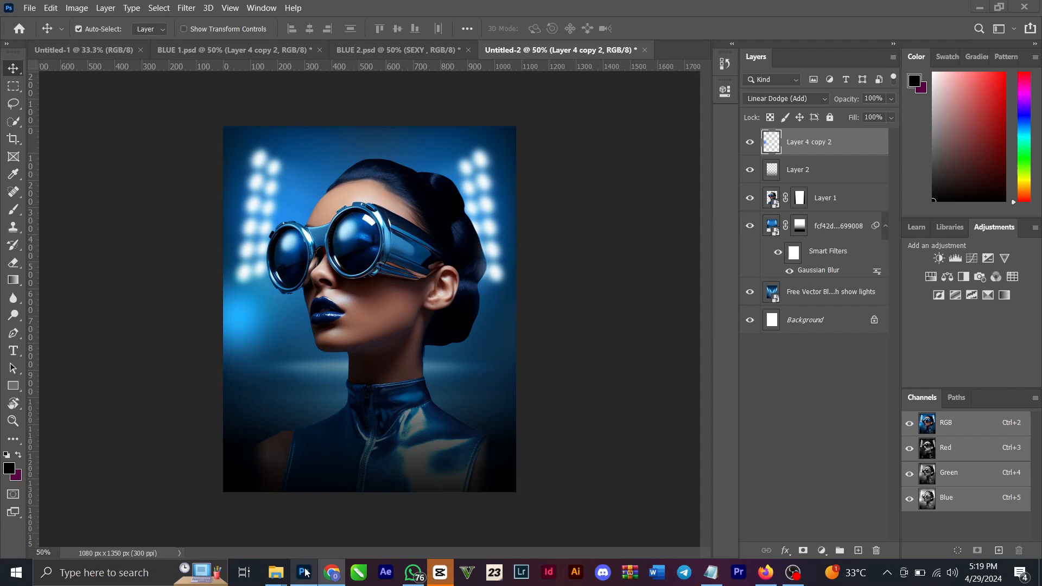
{"action": "left_click", "coordinate": [250, 43]}
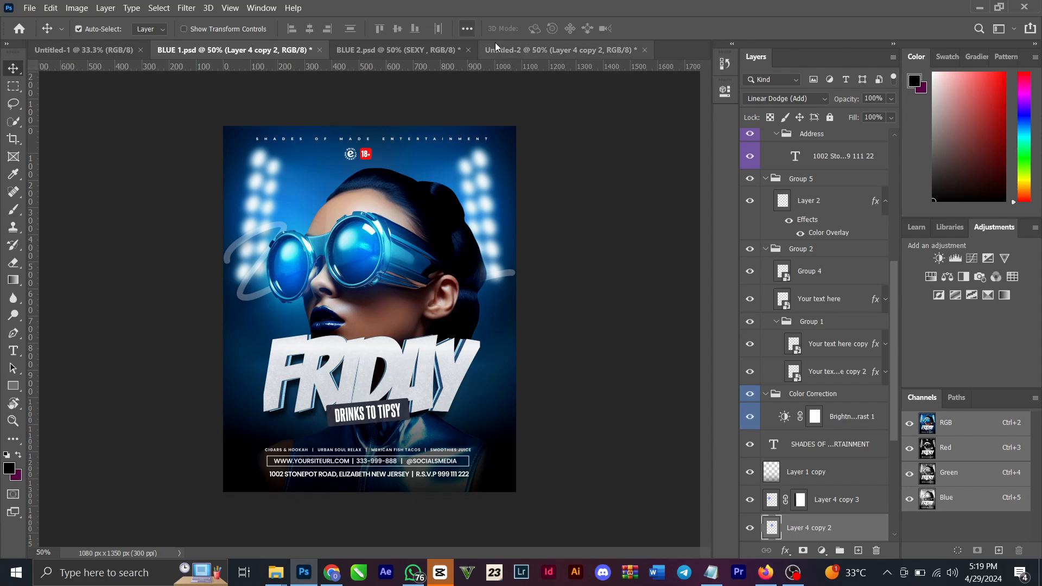
{"action": "left_click", "coordinate": [524, 51]}
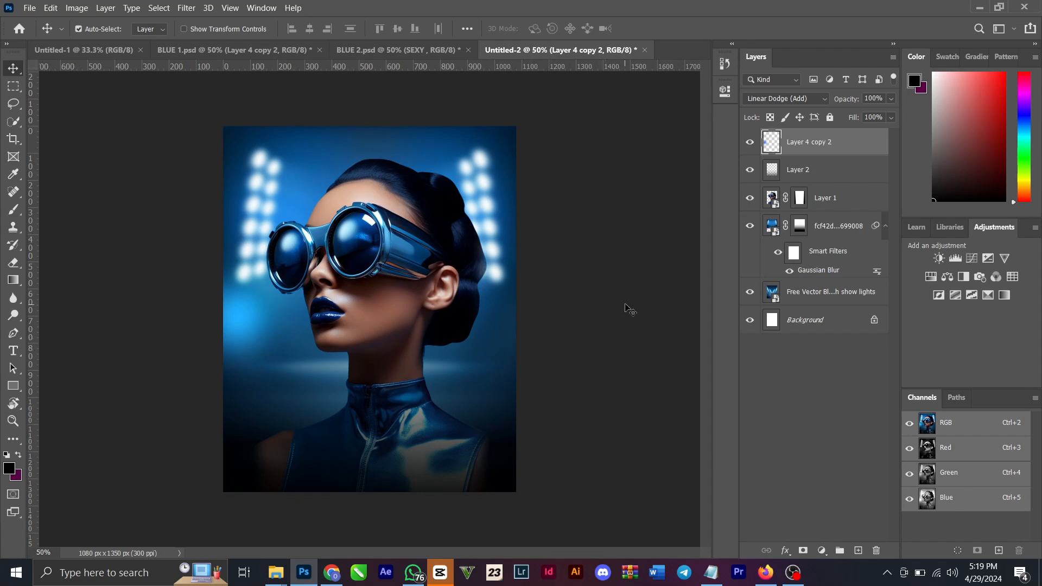
{"action": "left_click", "coordinate": [29, 8]}
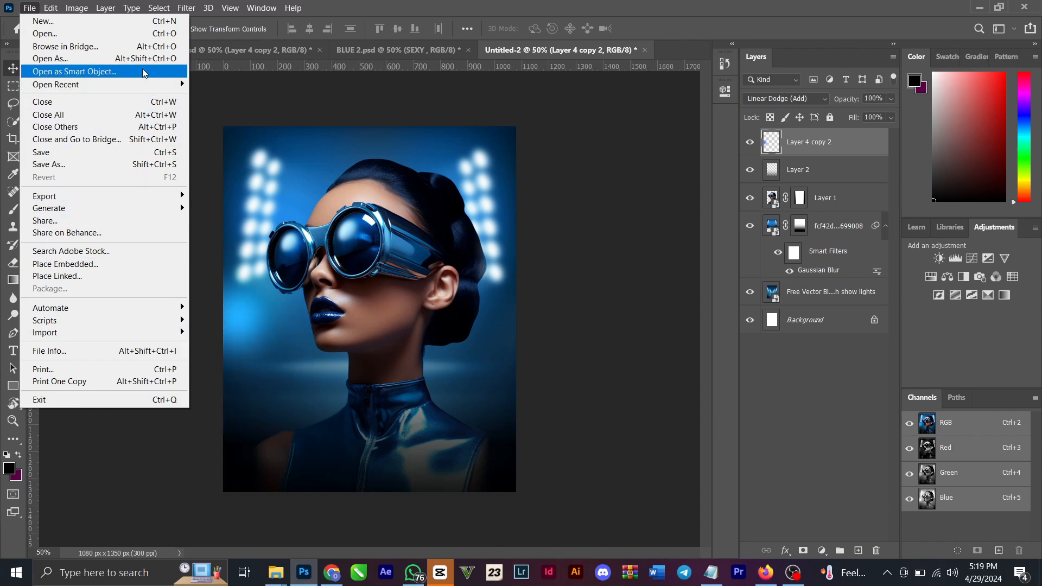
{"action": "left_click", "coordinate": [153, 24]}
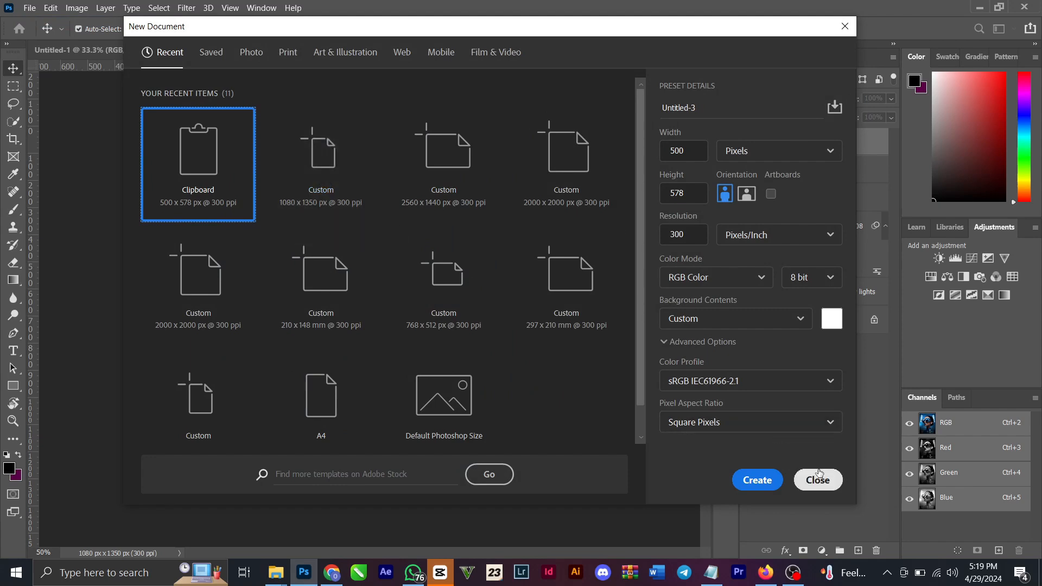
{"action": "left_click", "coordinate": [818, 479]}
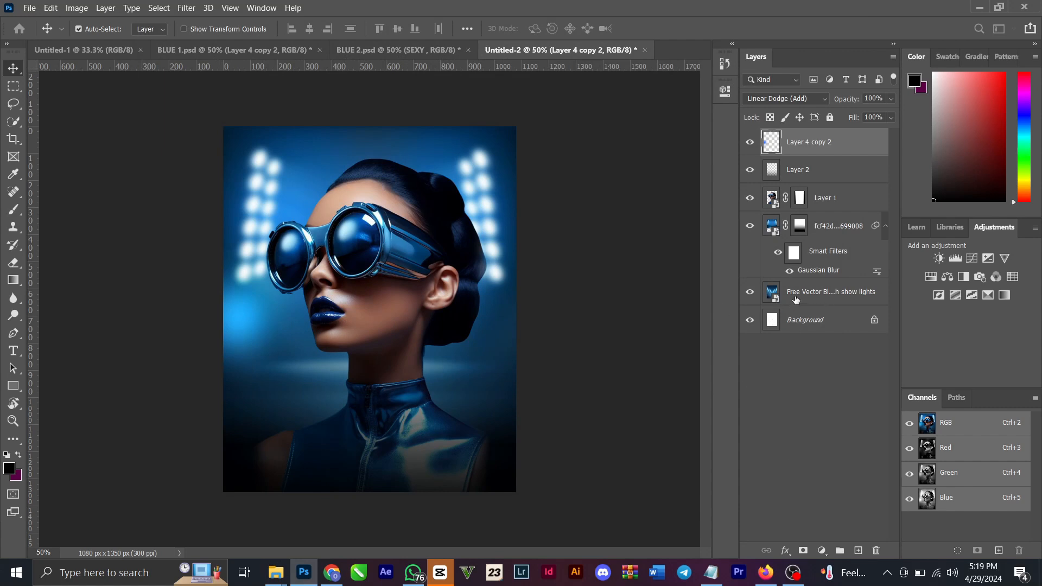
Step: Hide Layer 1, Layer 2 and Layer 4 copy 2, and toggle the blurred stage-lights layer to inspect the backgrounds
{"action": "left_click", "coordinate": [796, 299]}
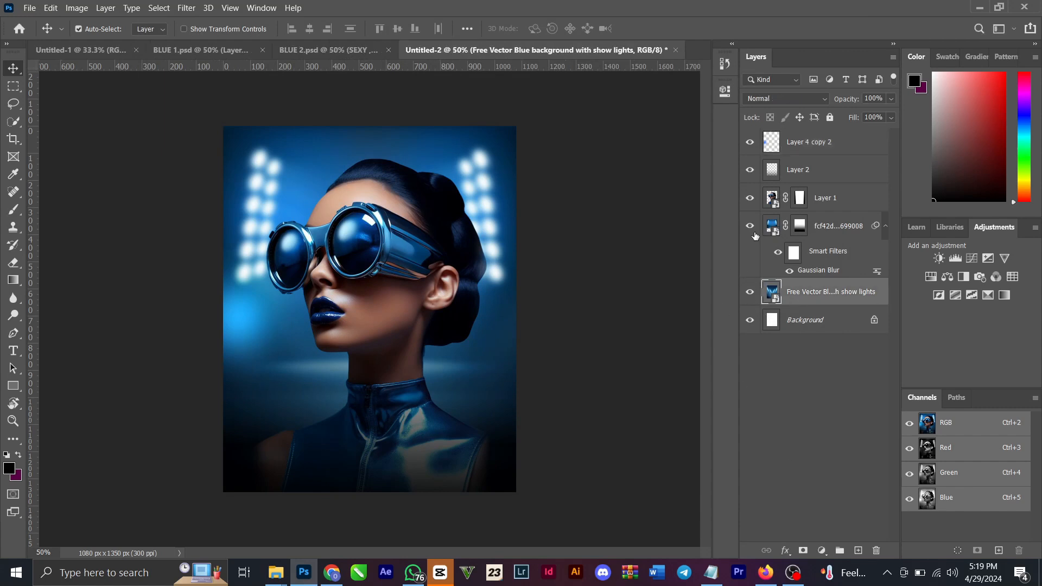
{"action": "left_click_drag", "start_coordinate": [751, 201], "coordinate": [750, 156]}
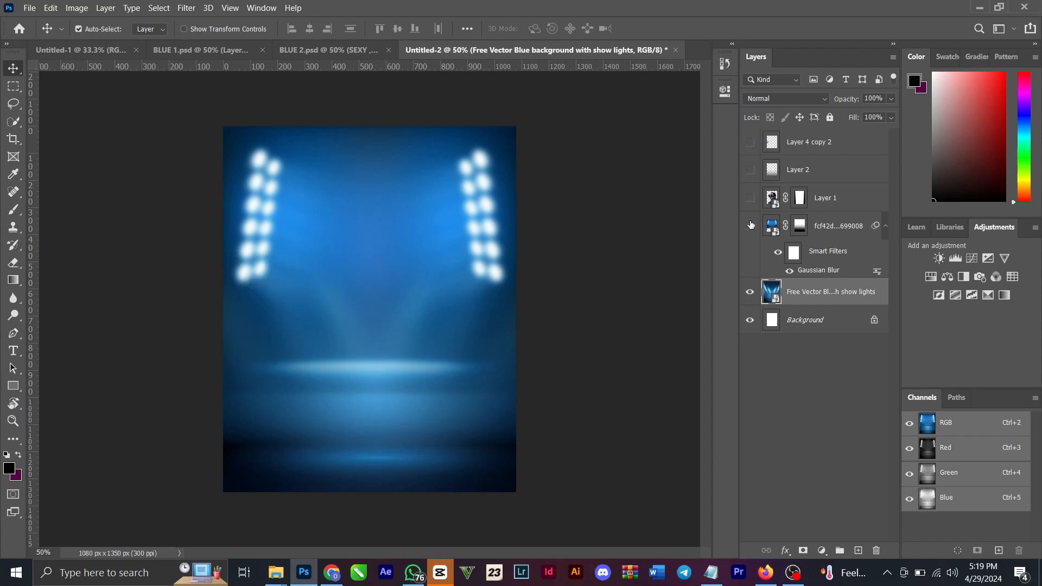
{"action": "left_click", "coordinate": [751, 226]}
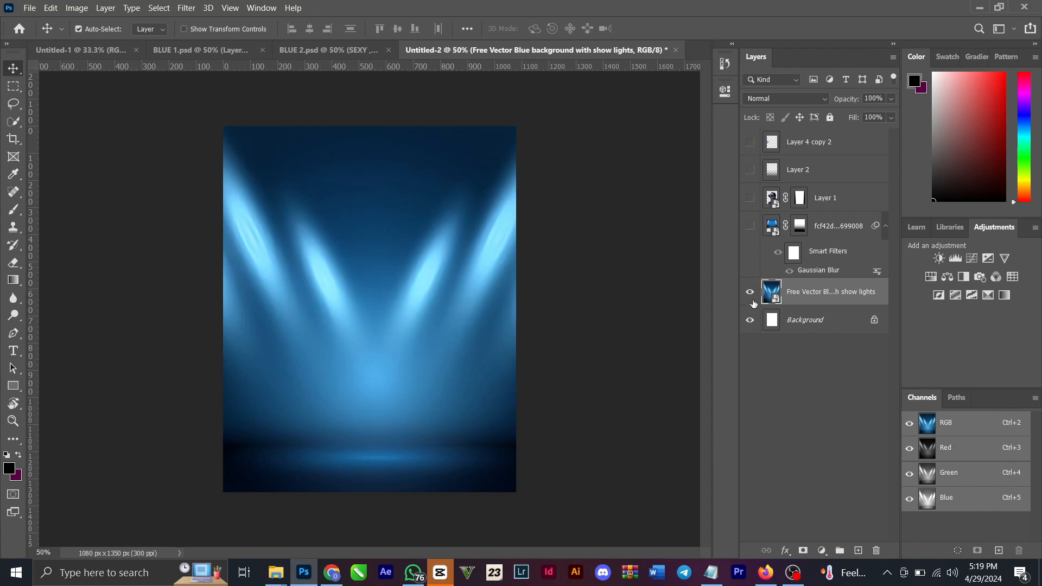
{"action": "left_click", "coordinate": [751, 227]}
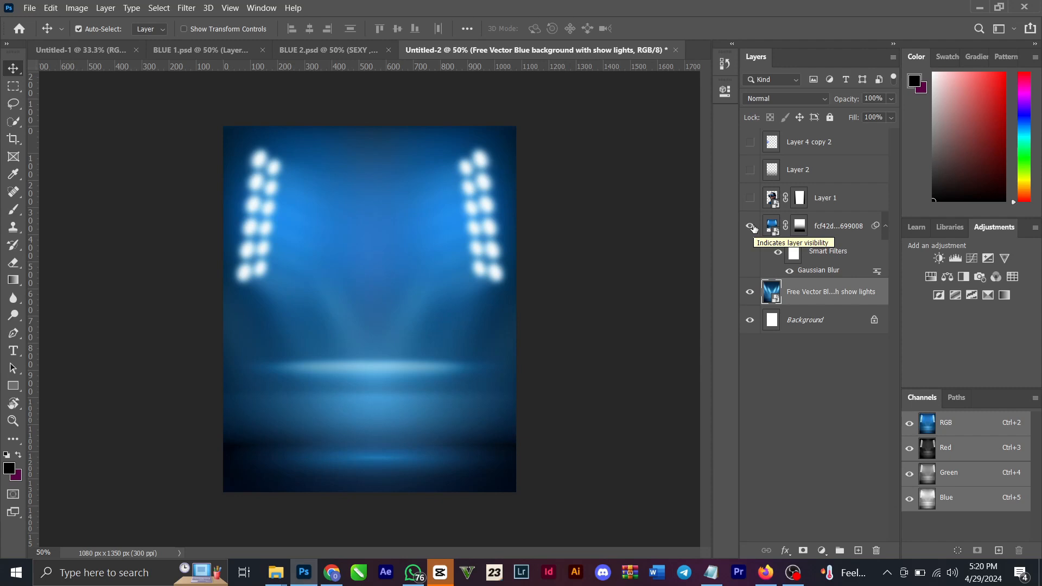
Step: Move the blurred stage-lights layer slightly upward and show Layer 1, Layer 2 and Layer 4 copy 2 again
{"action": "left_click_drag", "start_coordinate": [410, 356], "coordinate": [407, 224]}
{"action": "left_click", "coordinate": [751, 199]}
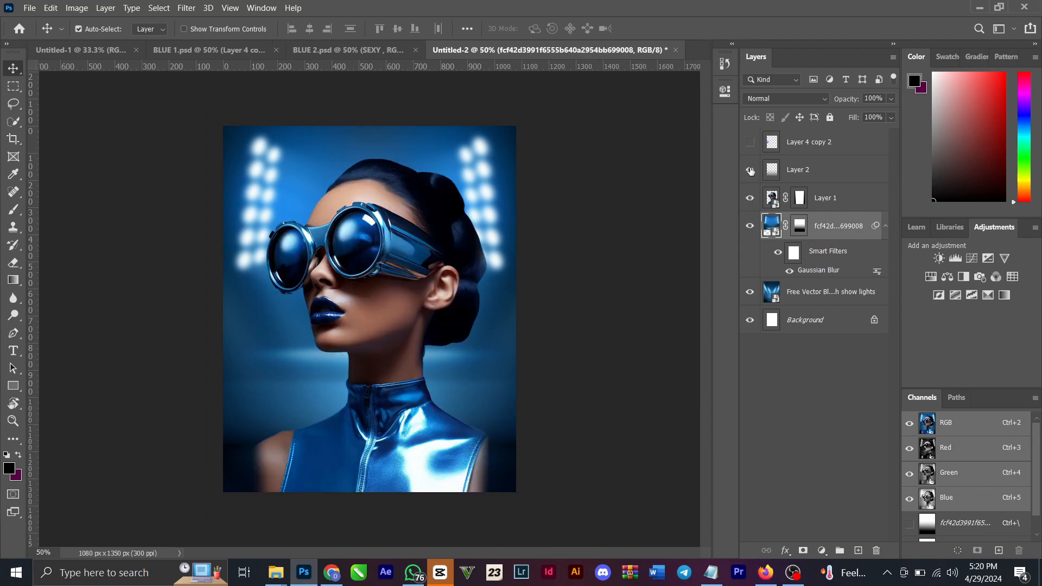
{"action": "left_click", "coordinate": [751, 171]}
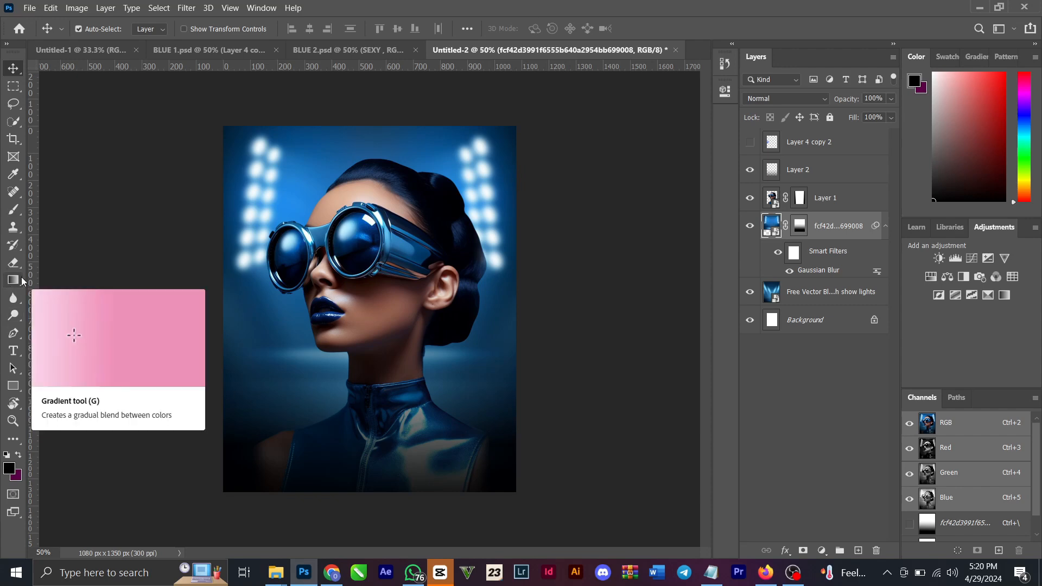
{"action": "left_click", "coordinate": [751, 144]}
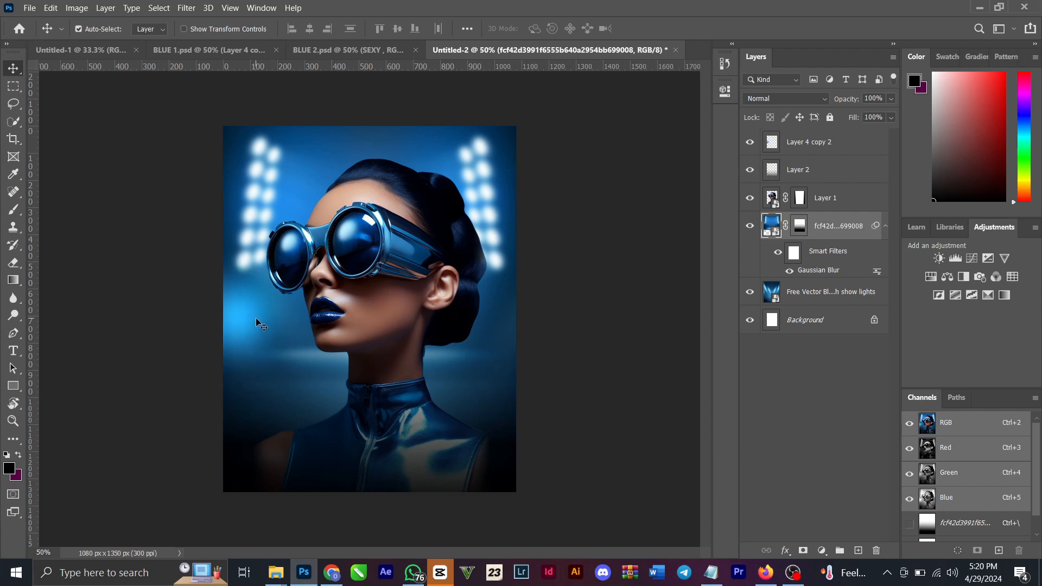
Step: Replace Layer 2 with a new layer holding a black-to-transparent linear gradient that rises from the canvas's lower edge to mid-height
{"action": "left_click", "coordinate": [807, 149]}
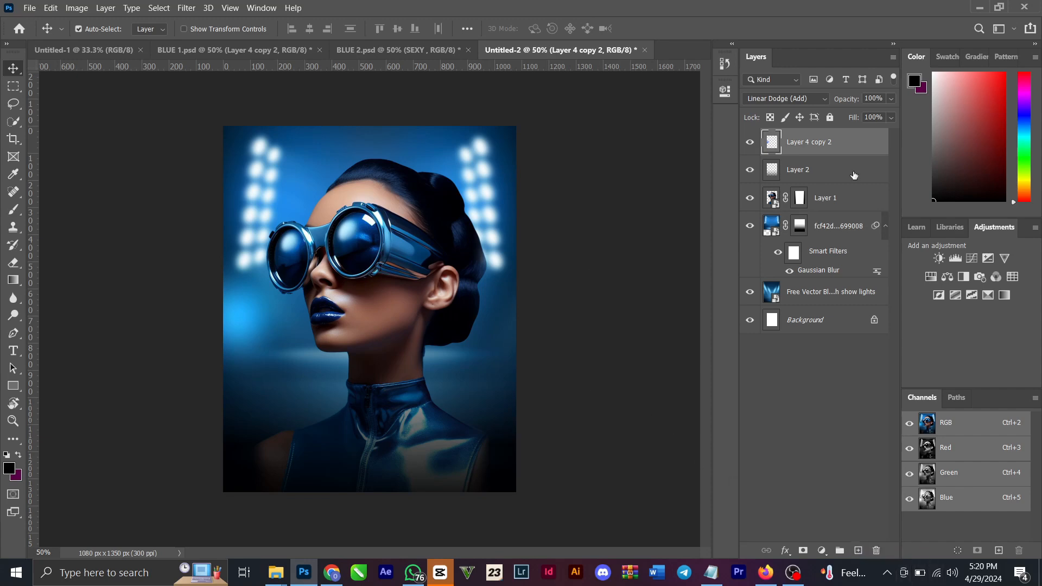
{"action": "left_click", "coordinate": [853, 173]}
{"action": "left_click", "coordinate": [751, 171]}
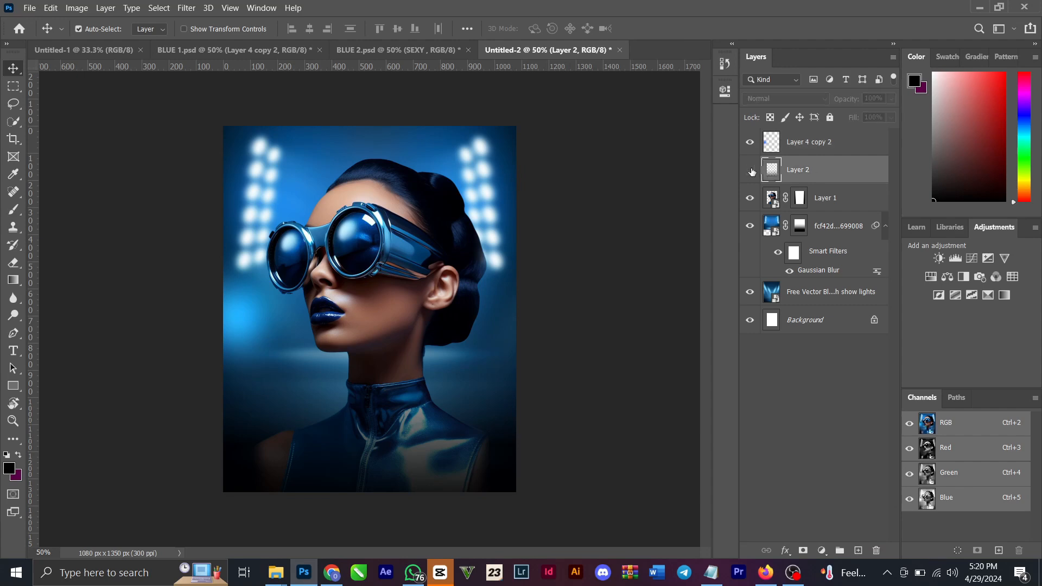
{"action": "left_click", "coordinate": [860, 550]}
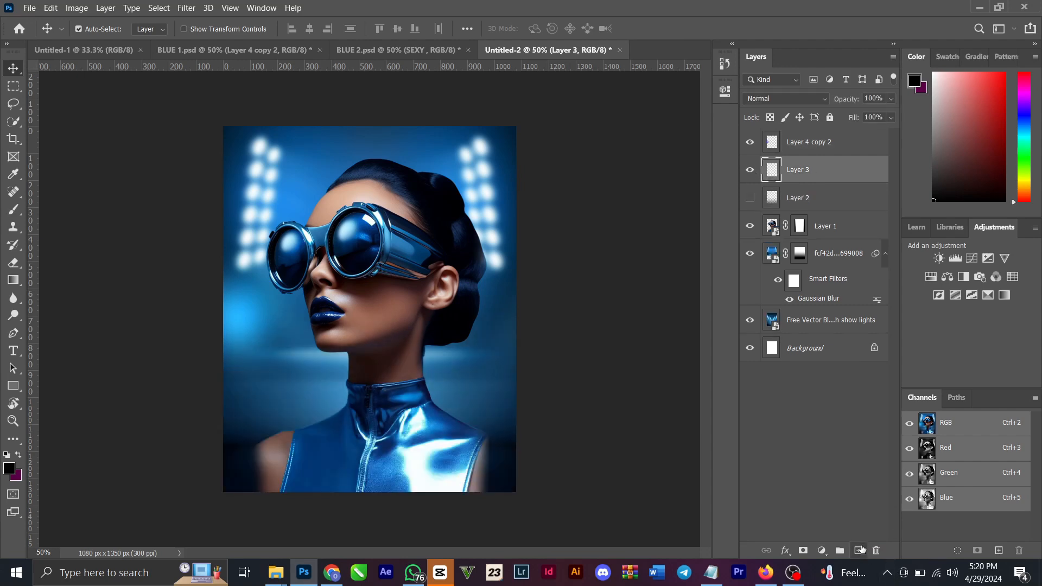
{"action": "left_click", "coordinate": [13, 280]}
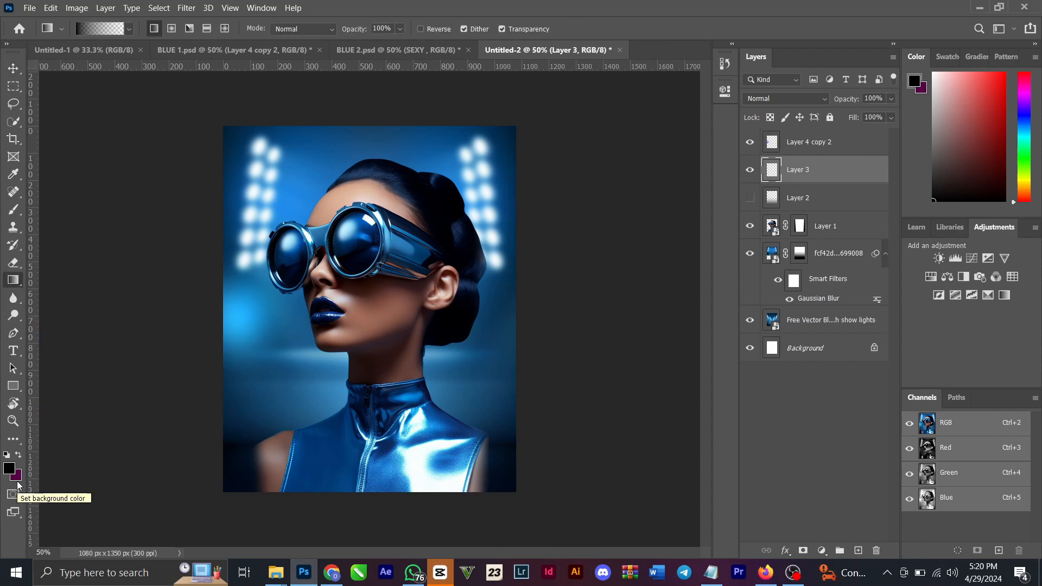
{"action": "left_click_drag", "start_coordinate": [375, 504], "coordinate": [374, 312]}
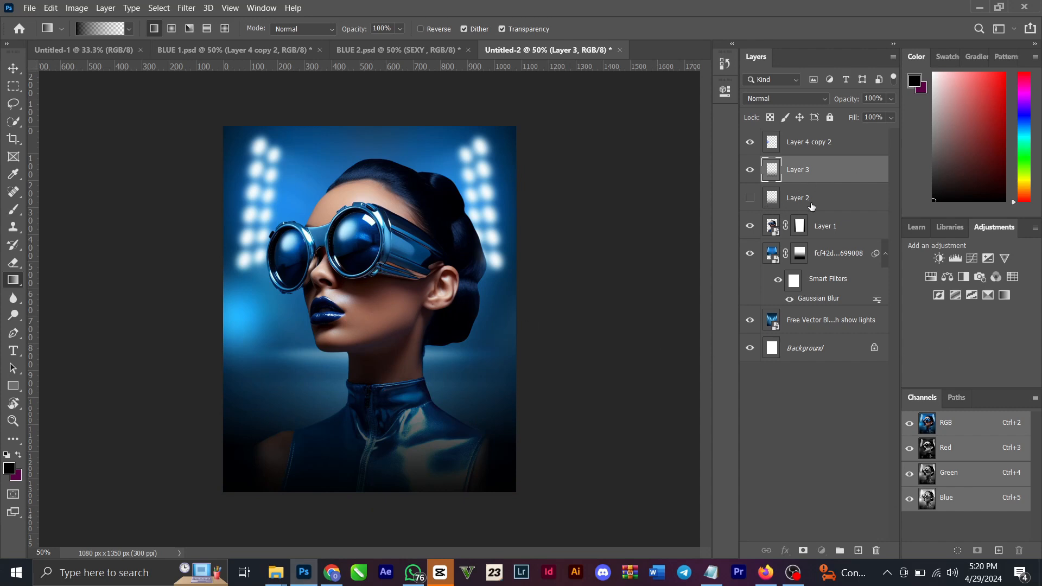
{"action": "left_click", "coordinate": [812, 206]}
{"action": "key", "text": "Delete"}
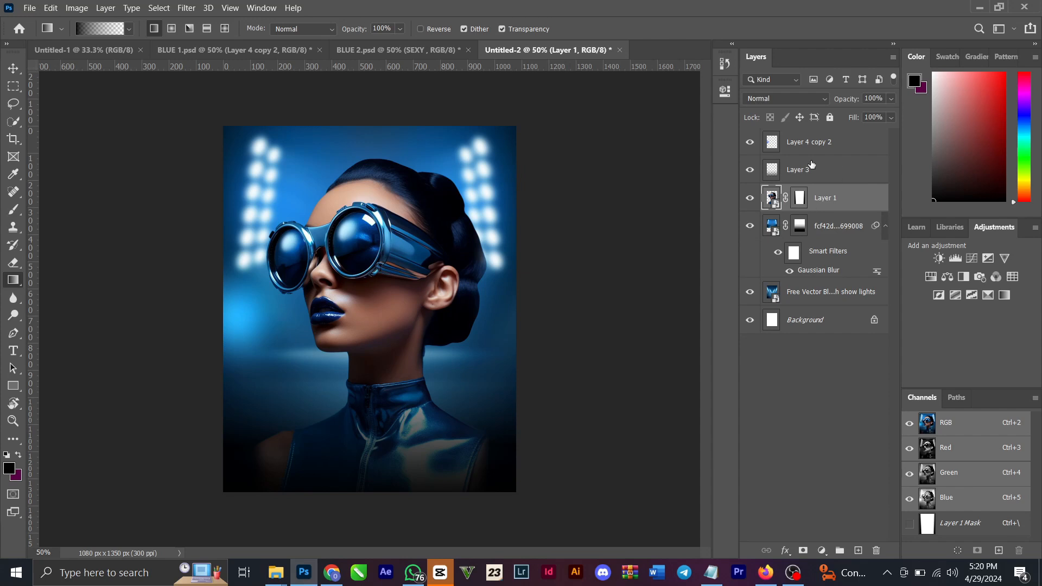
Step: Move the blue glow on Layer 4 copy 2 slightly up and inward, closer to the woman's face
{"action": "left_click", "coordinate": [801, 144]}
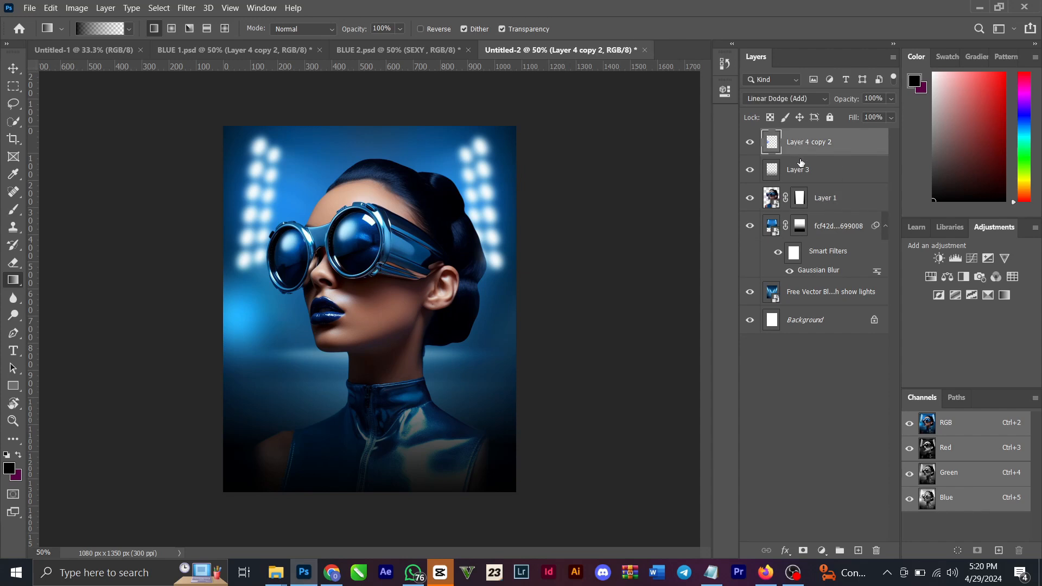
{"action": "left_click", "coordinate": [13, 68]}
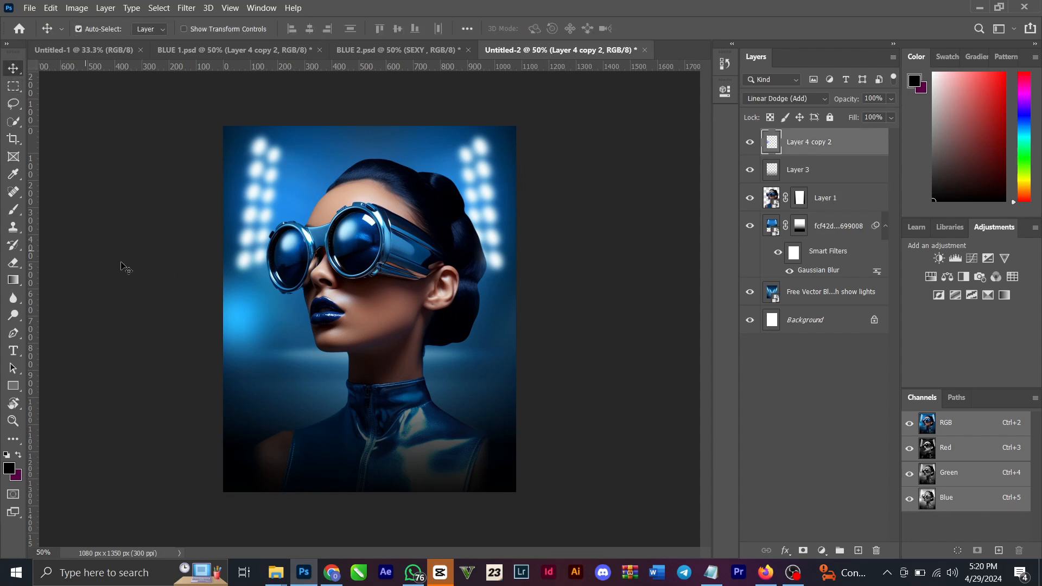
{"action": "left_click_drag", "start_coordinate": [250, 307], "coordinate": [272, 278]}
Step: Add a new layer on top and set the brush's foreground colour to the background blue 2186dc
{"action": "left_click", "coordinate": [857, 551]}
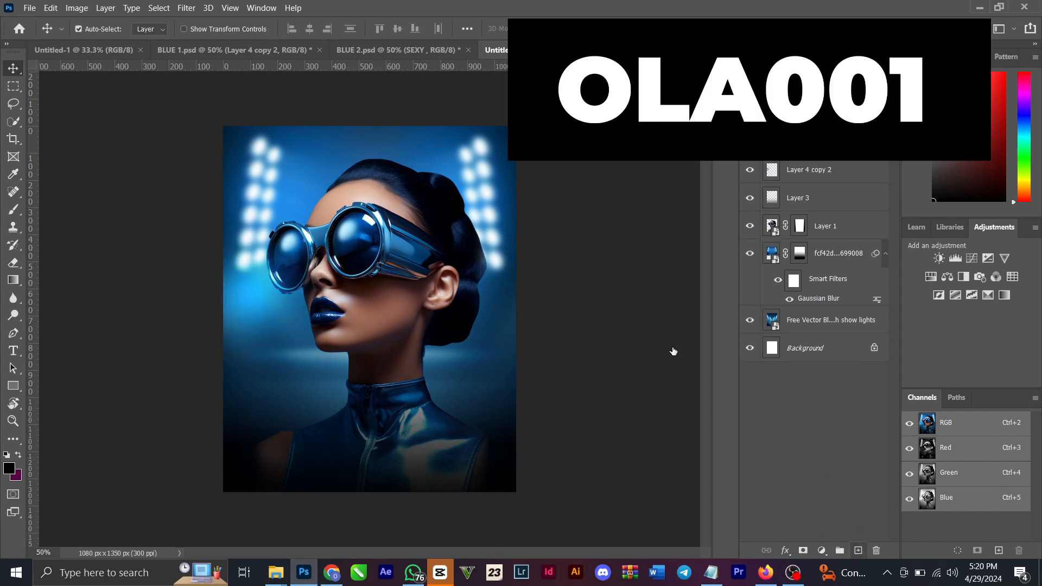
{"action": "key", "text": "b"}
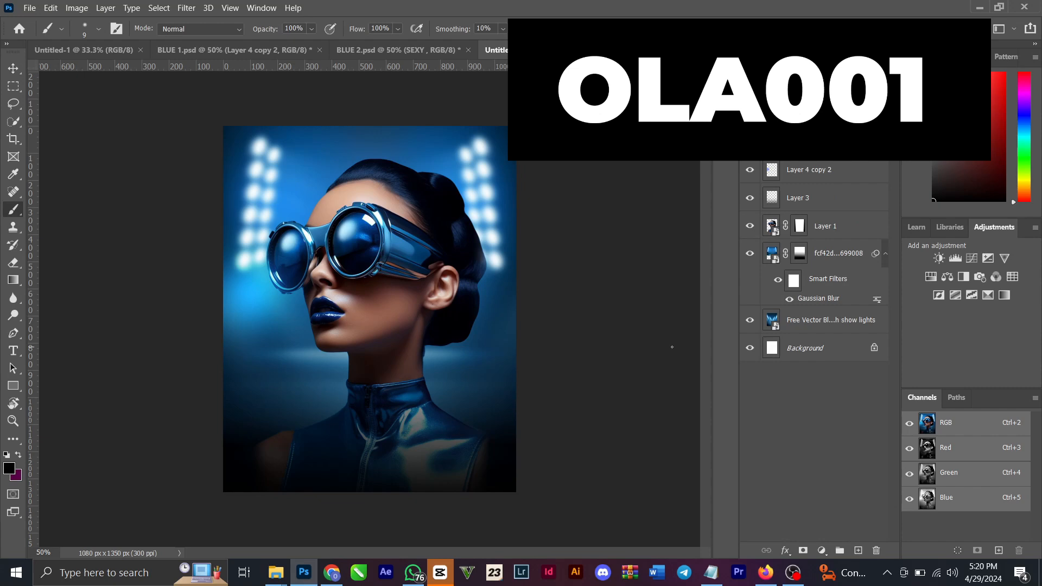
{"action": "left_click", "coordinate": [10, 469]}
{"action": "left_click", "coordinate": [296, 170]}
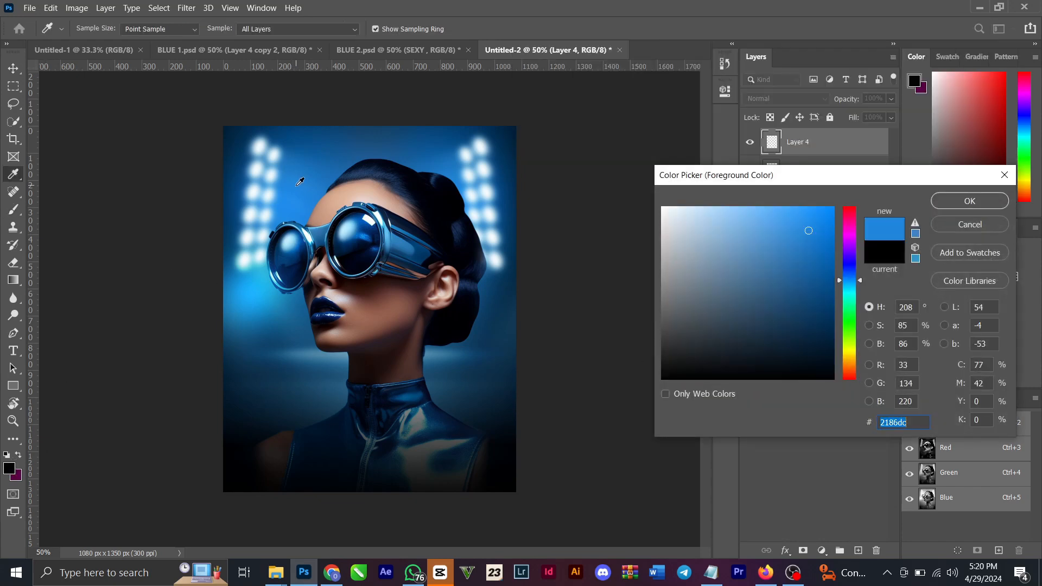
{"action": "left_click", "coordinate": [966, 200]}
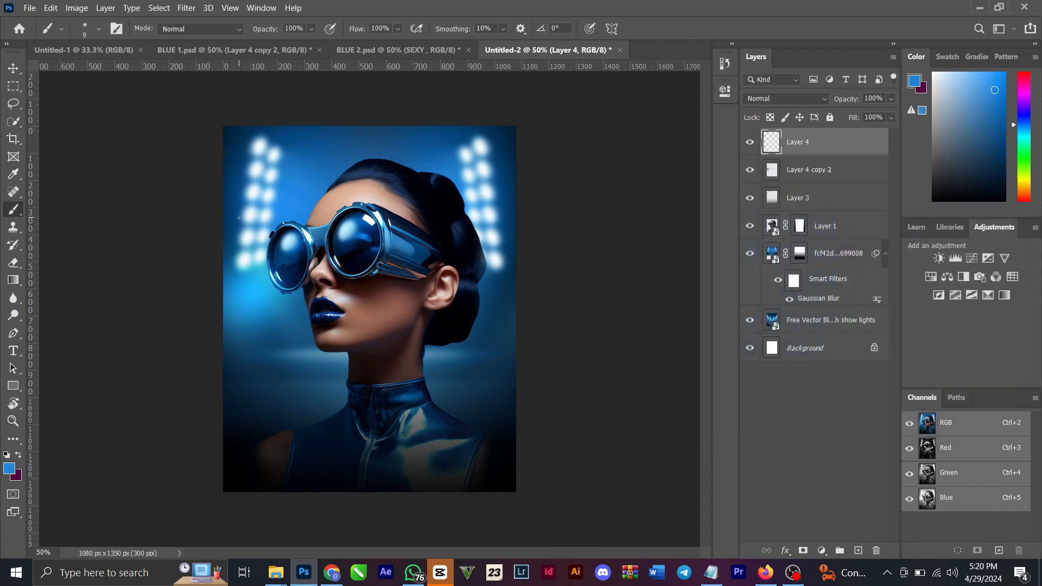
Step: Enlarge the brush to 150 px and paint a single soft blue dab over the back end of the goggles' strap
{"action": "key", "text": "bracketright"}
{"action": "key", "text": "bracketright"}
{"action": "key", "text": "bracketright"}
{"action": "key", "text": "bracketright"}
{"action": "key", "text": "bracketright"}
{"action": "key", "text": "bracketright"}
{"action": "key", "text": "bracketright"}
{"action": "key", "text": "bracketright"}
{"action": "key", "text": "bracketright"}
{"action": "left_click", "coordinate": [439, 249]}
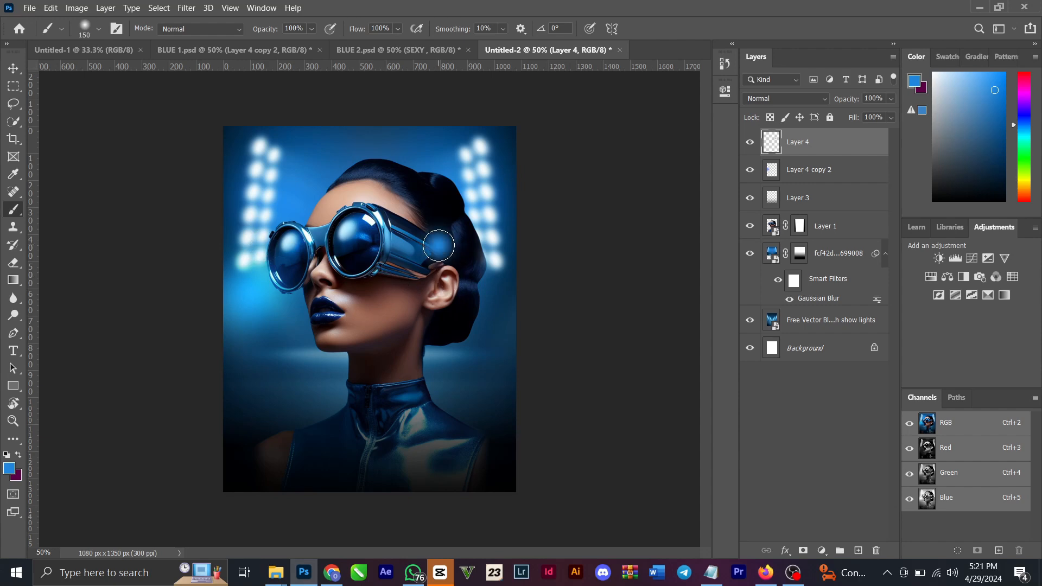
Step: Set Layer 4's blend mode to Linear Dodge (Add) and scale its blue dab to about 273%, centred behind the woman's head
{"action": "left_click", "coordinate": [792, 102]}
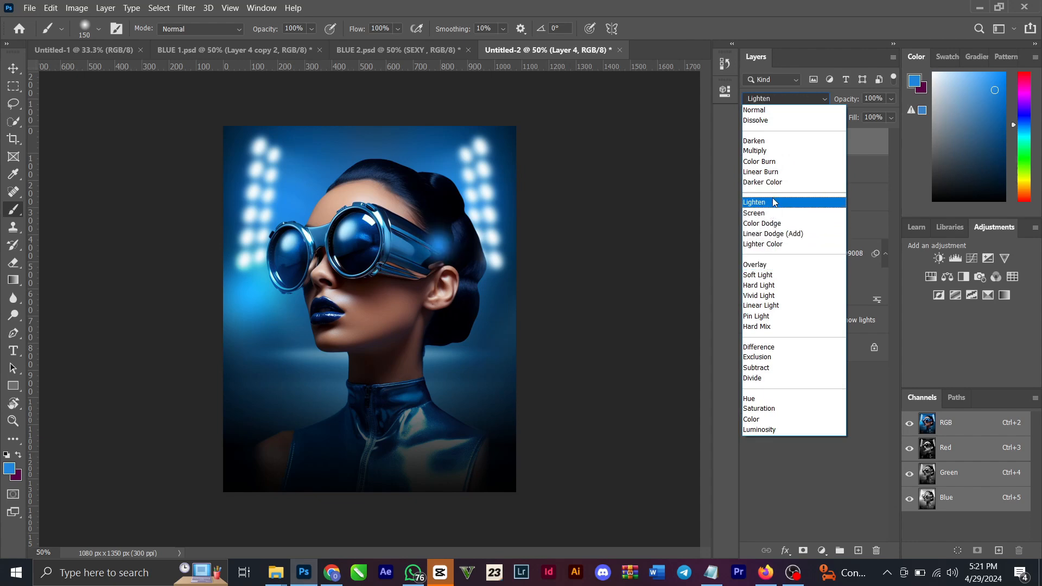
{"action": "left_click", "coordinate": [774, 237]}
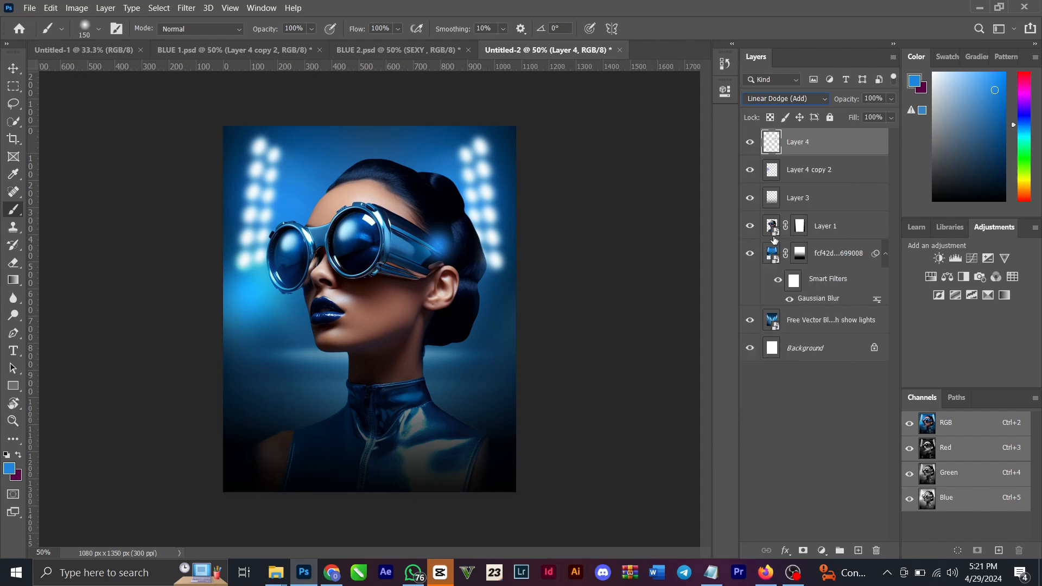
{"action": "key", "text": "ctrl+t"}
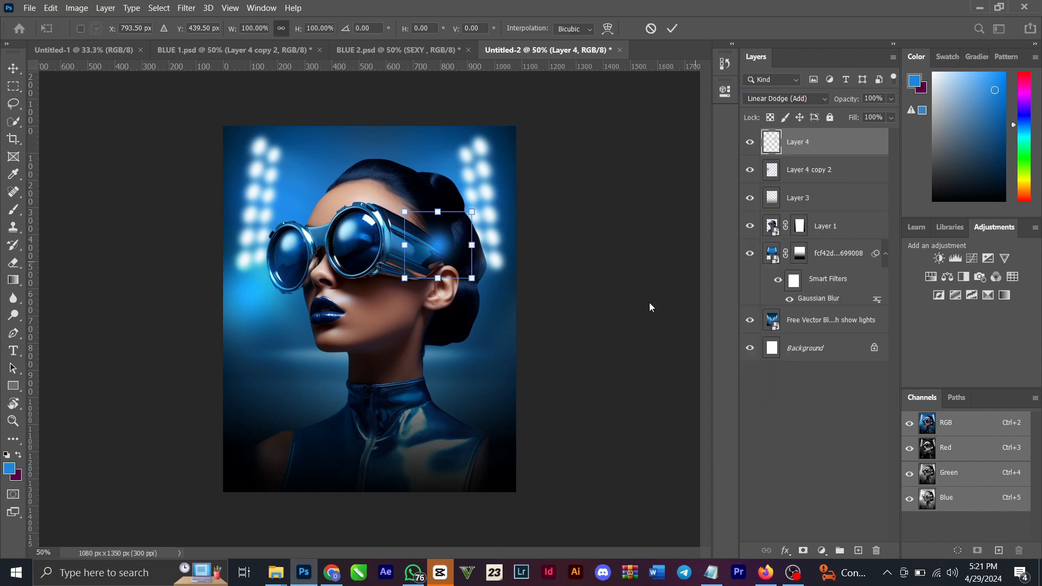
{"action": "left_click_drag", "start_coordinate": [468, 285], "coordinate": [585, 399]}
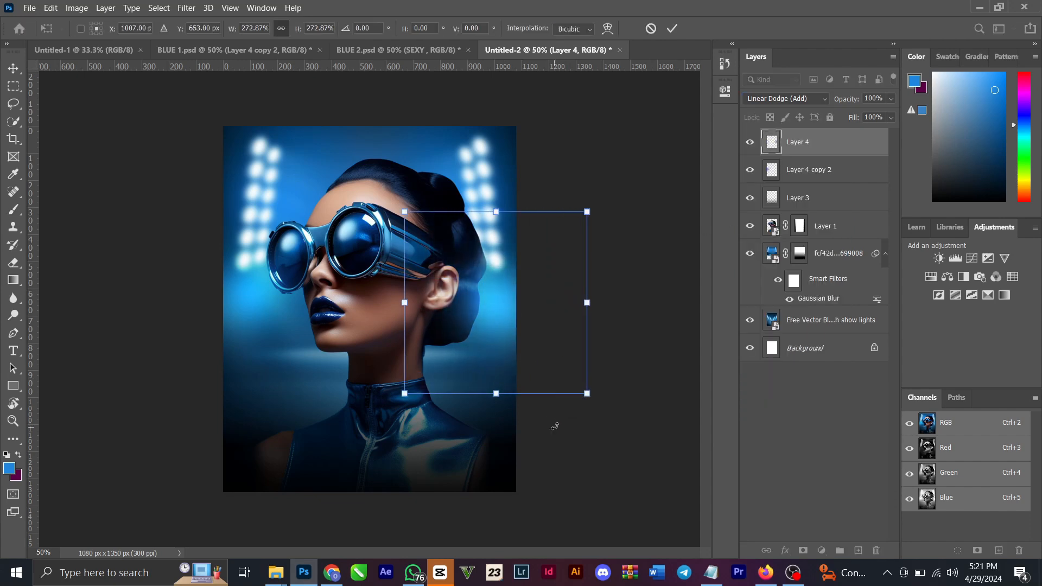
{"action": "left_click_drag", "start_coordinate": [501, 302], "coordinate": [505, 266]}
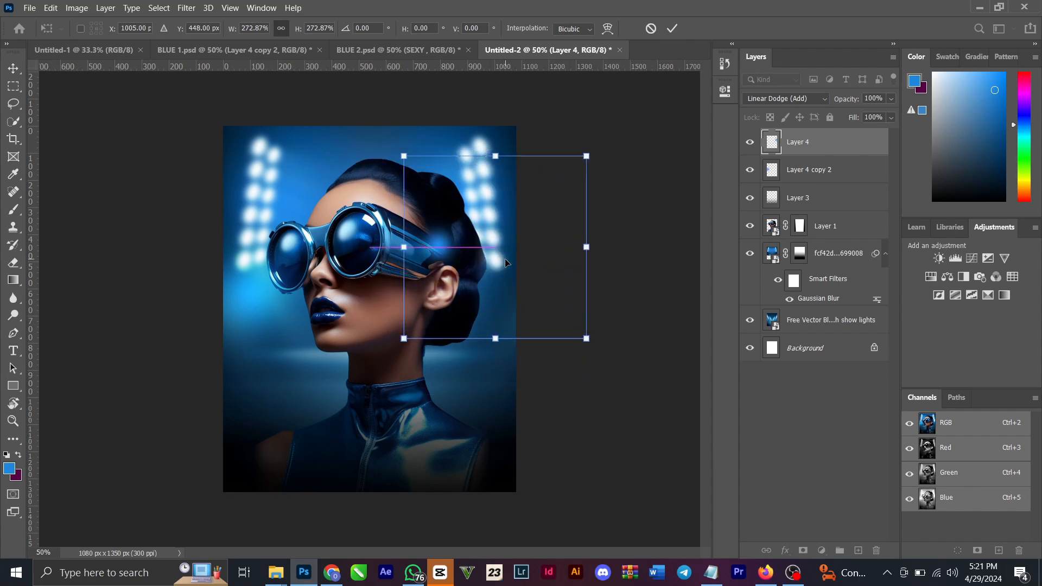
{"action": "left_click", "coordinate": [673, 29]}
{"action": "key", "text": "b"}
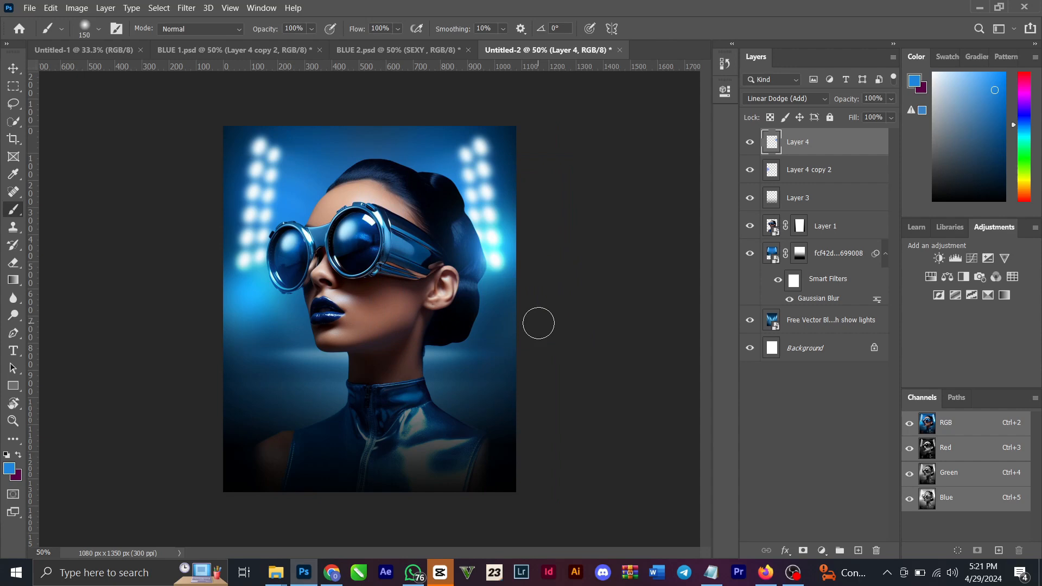
{"action": "key", "text": "v"}
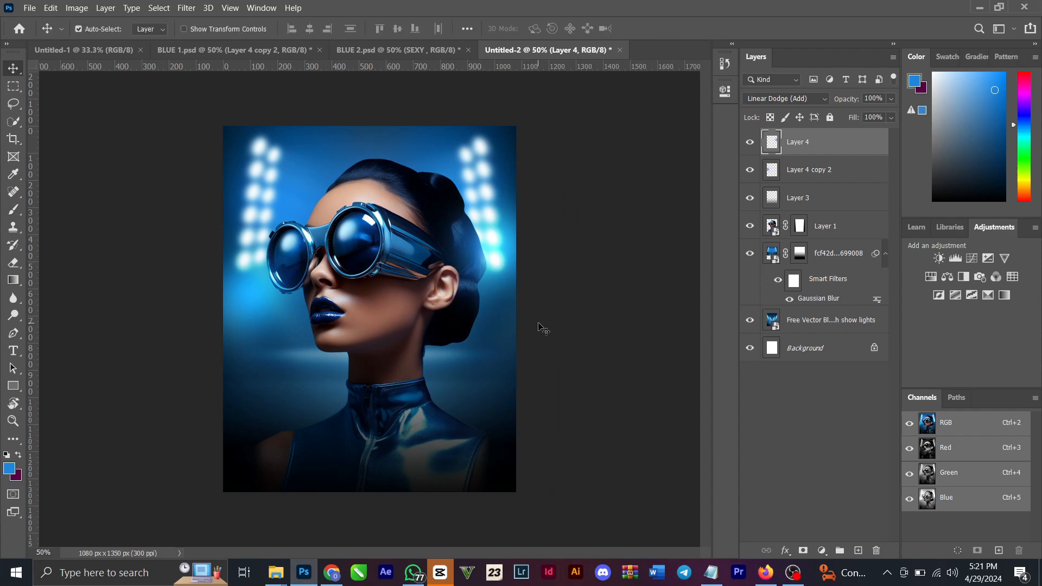
Step: Switch to the BLUE 1.psd document and look through its lower layers
{"action": "left_click", "coordinate": [225, 54]}
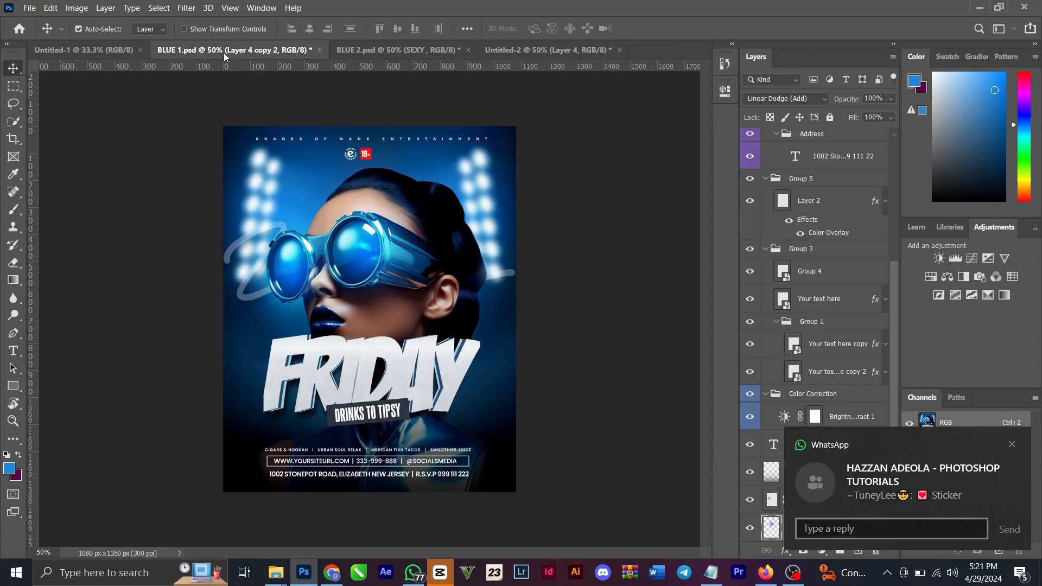
{"action": "left_click", "coordinate": [1013, 446]}
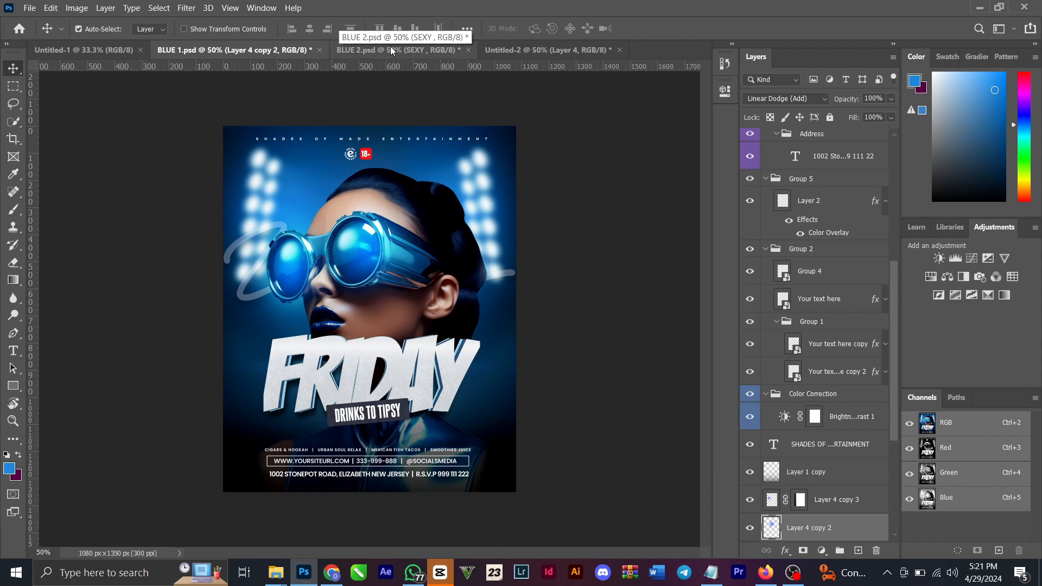
{"action": "left_click", "coordinate": [87, 50]}
{"action": "left_click", "coordinate": [208, 54]}
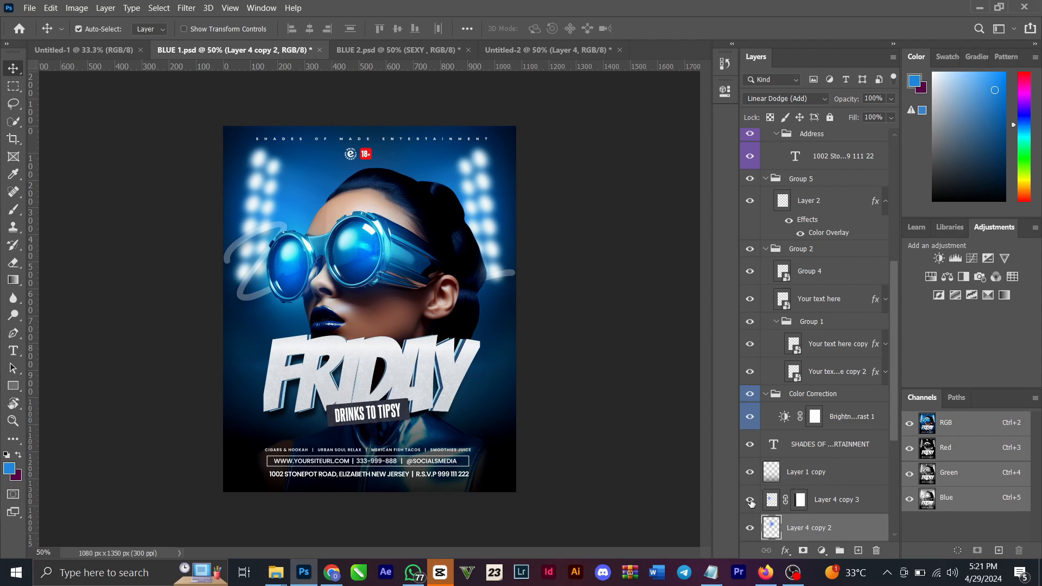
{"action": "scroll", "coordinate": [800, 478], "scroll_direction": "down", "scroll_amount": 3}
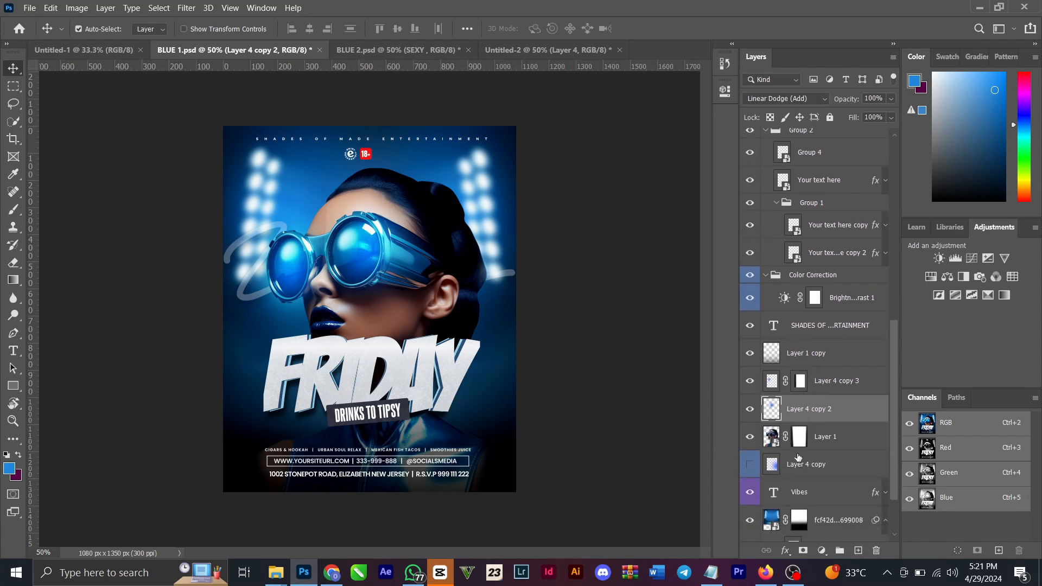
{"action": "scroll", "coordinate": [798, 458], "scroll_direction": "down", "scroll_amount": 1}
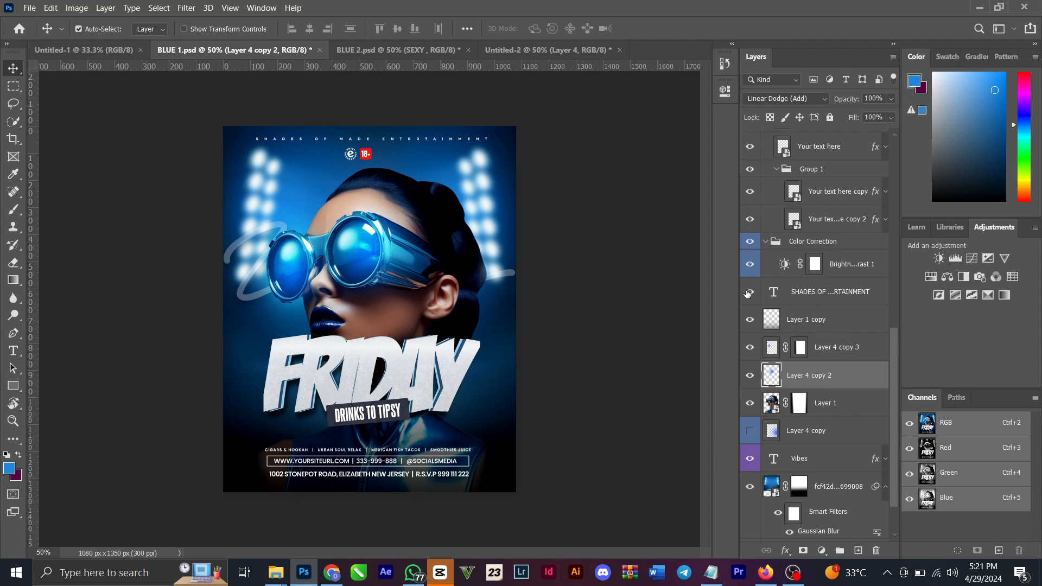
Step: Examine the font and character settings of the SHADES OF MADE ENTERTAINMENT text
{"action": "double_click", "coordinate": [774, 292]}
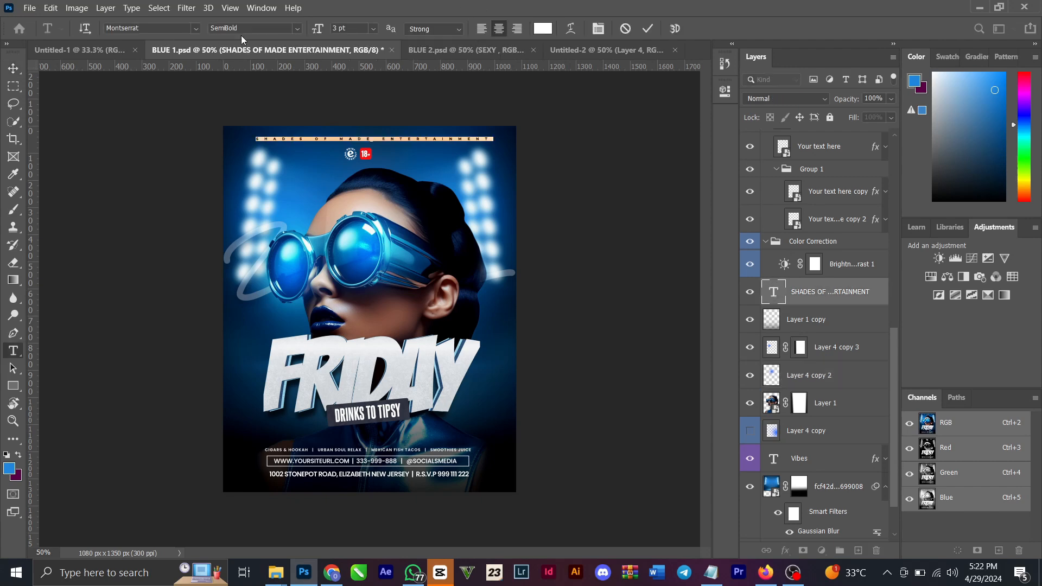
{"action": "left_click", "coordinate": [299, 32]}
{"action": "left_click", "coordinate": [725, 90]}
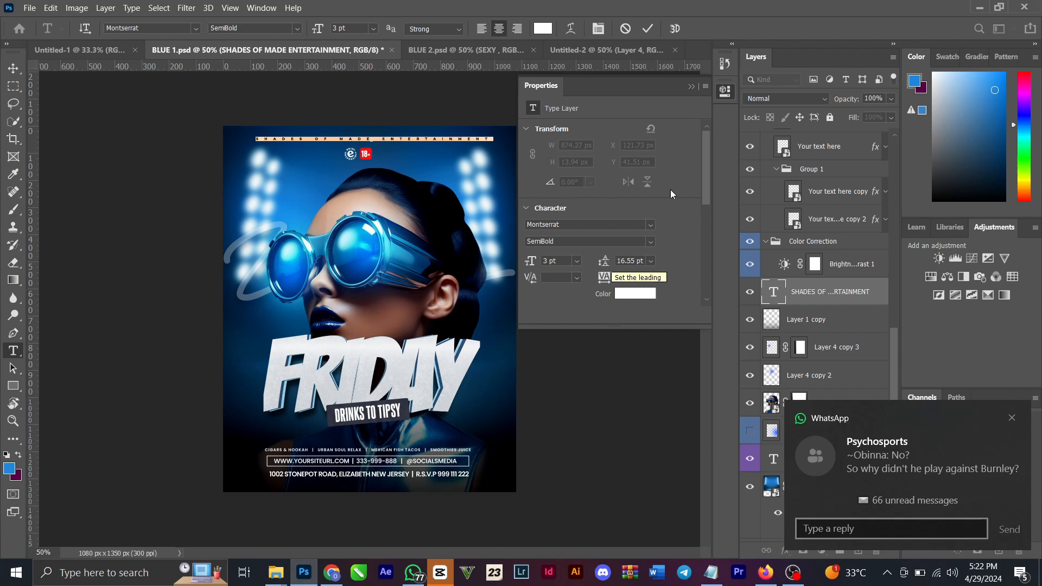
{"action": "left_click", "coordinate": [692, 87]}
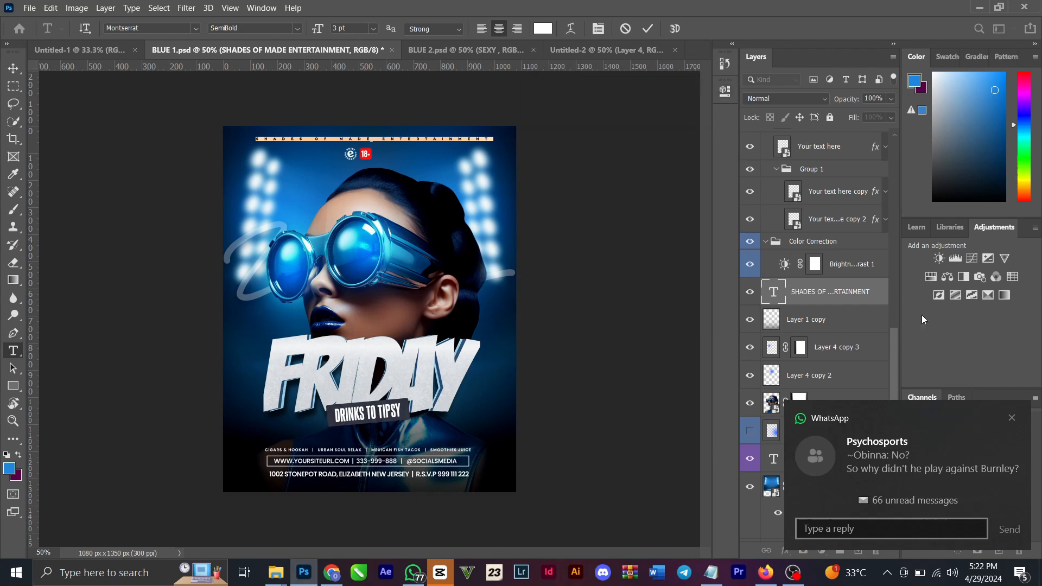
{"action": "left_click", "coordinate": [1012, 418]}
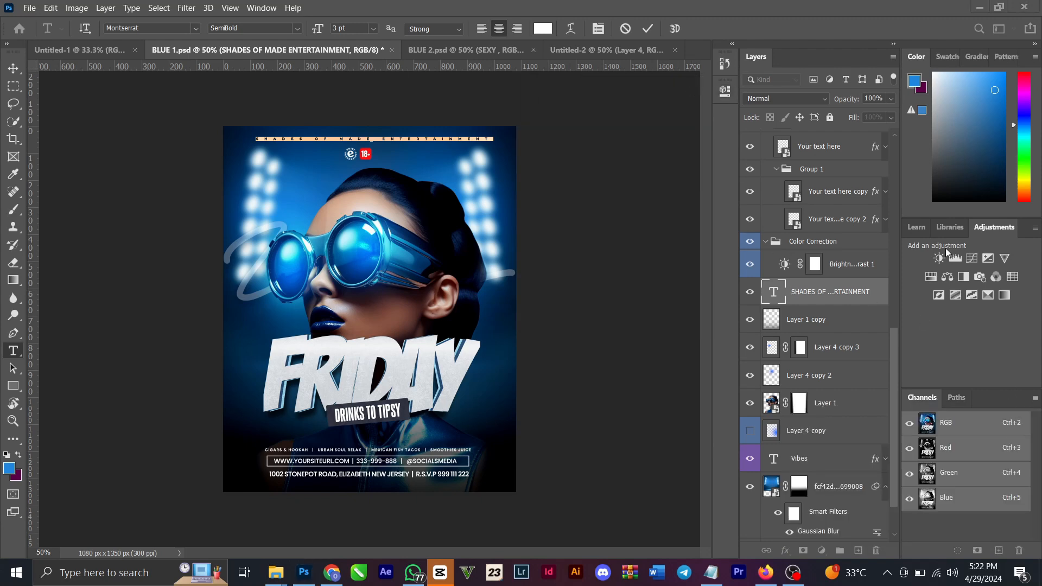
{"action": "scroll", "coordinate": [837, 315], "scroll_direction": "down", "scroll_amount": 2}
{"action": "scroll", "coordinate": [839, 321], "scroll_direction": "up", "scroll_amount": 5}
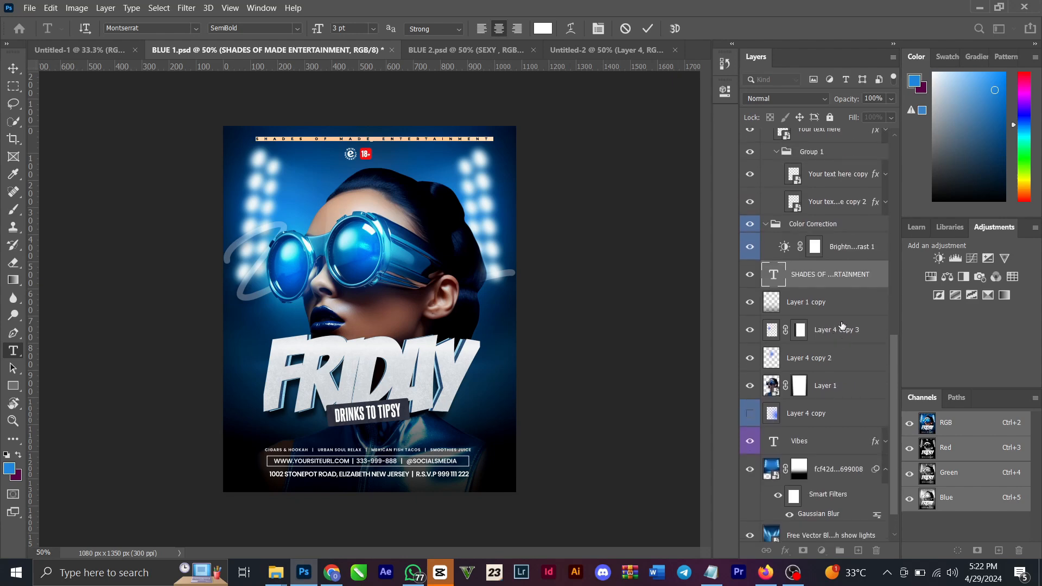
{"action": "scroll", "coordinate": [842, 326], "scroll_direction": "down", "scroll_amount": 4}
{"action": "left_click", "coordinate": [647, 29]}
Step: Move the glows on Layer 4 copy 3 and Layer 4 copy 2 off the goggles, towards the stage lights in front of the woman's face
{"action": "key", "text": "v"}
{"action": "mouse_move", "coordinate": [312, 258]}
{"action": "left_mouse_down"}
{"action": "mouse_move", "coordinate": [265, 261]}
{"action": "mouse_move", "coordinate": [278, 263]}
{"action": "mouse_move", "coordinate": [269, 249]}
{"action": "left_mouse_up"}
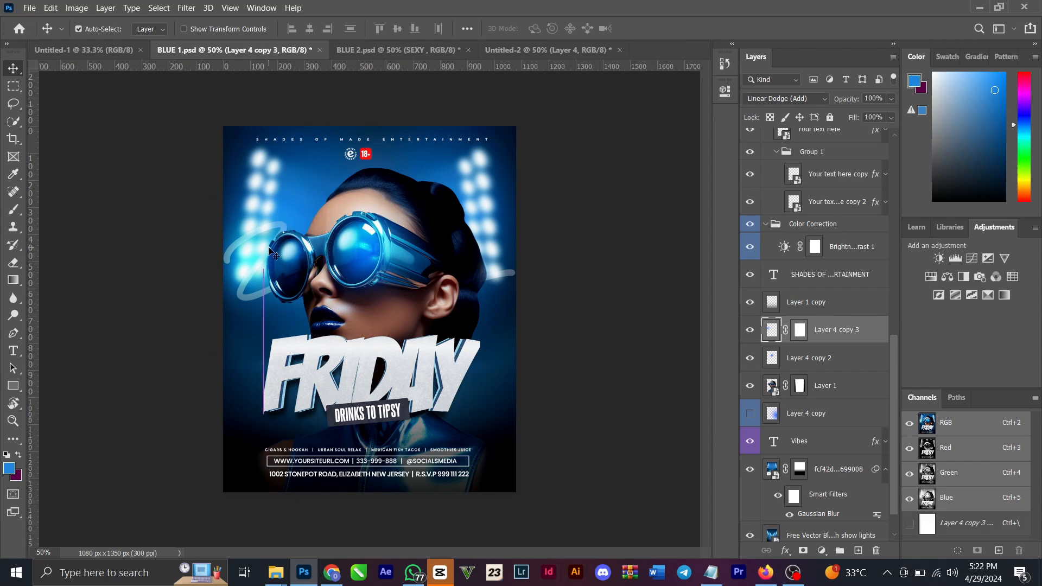
{"action": "left_click_drag", "start_coordinate": [389, 241], "coordinate": [339, 239]}
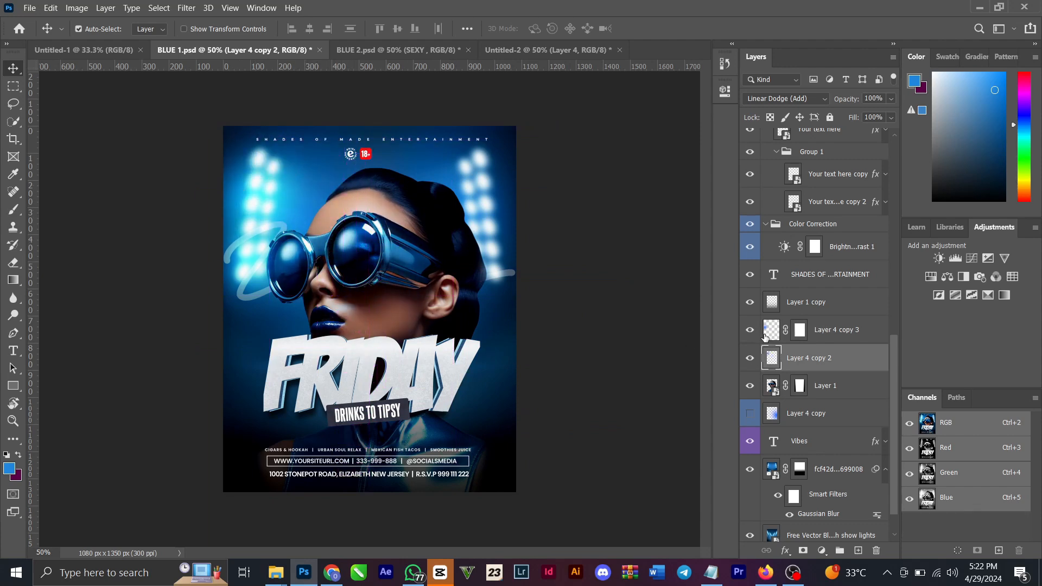
Step: Compare the flyer with Layer 4 copy 3, Layer 1 copy and the Color Correction group's Brightness/Contrast adjustment hidden and shown
{"action": "left_click", "coordinate": [749, 330]}
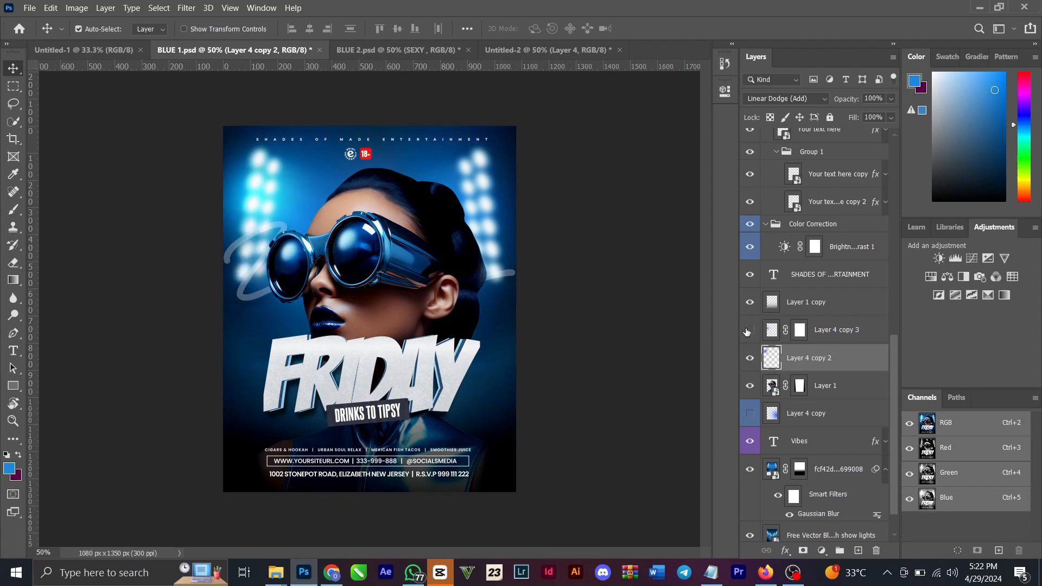
{"action": "left_click", "coordinate": [749, 330]}
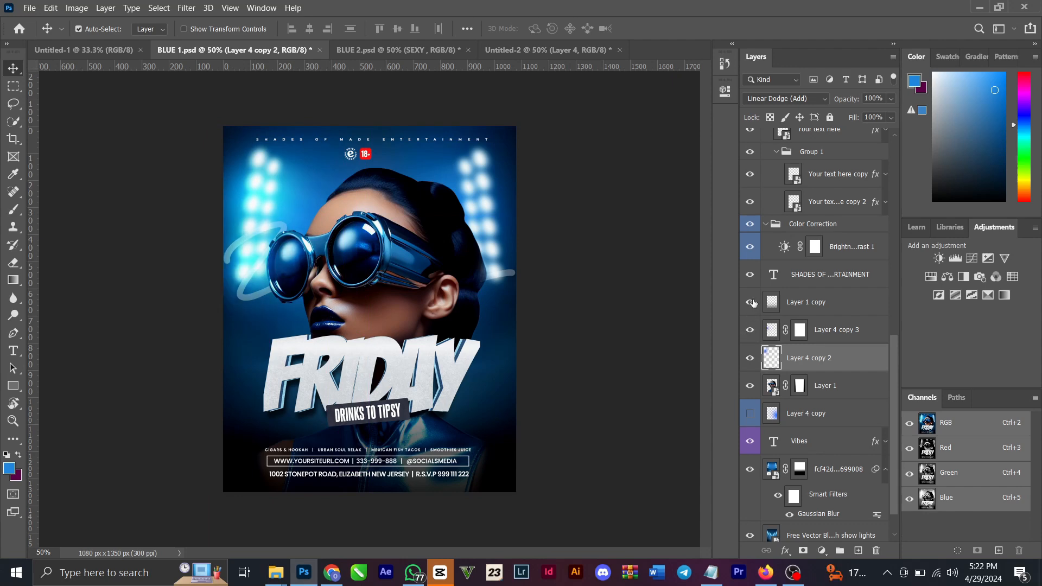
{"action": "left_click", "coordinate": [752, 303]}
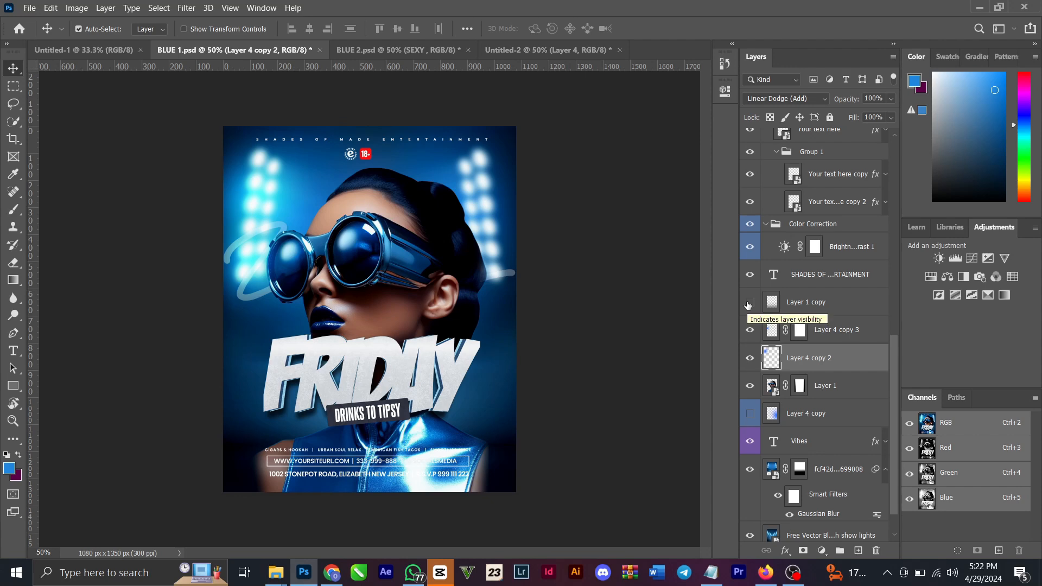
{"action": "left_click", "coordinate": [748, 303]}
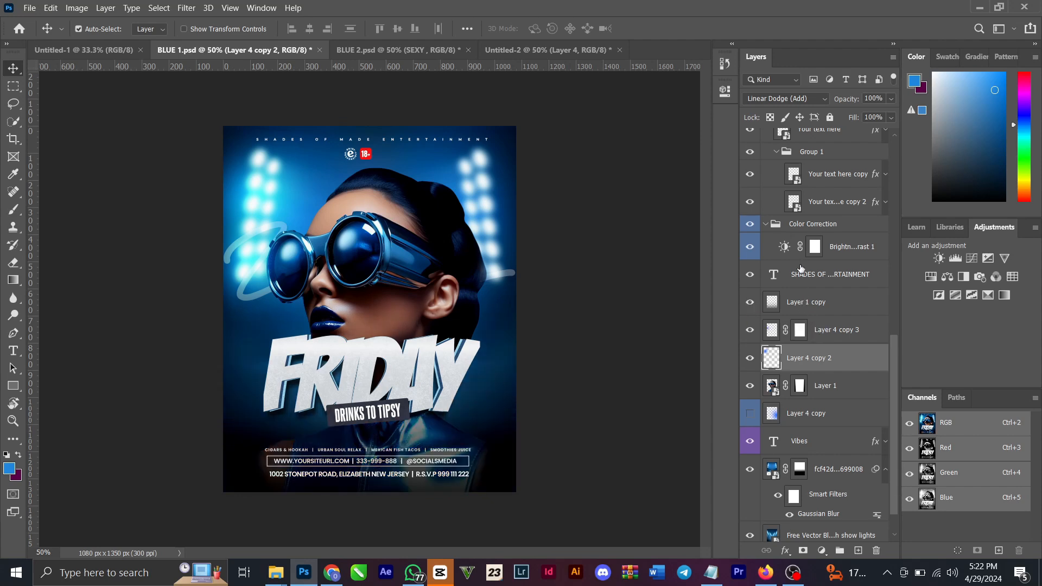
{"action": "left_click", "coordinate": [749, 248]}
{"action": "left_click", "coordinate": [749, 252]}
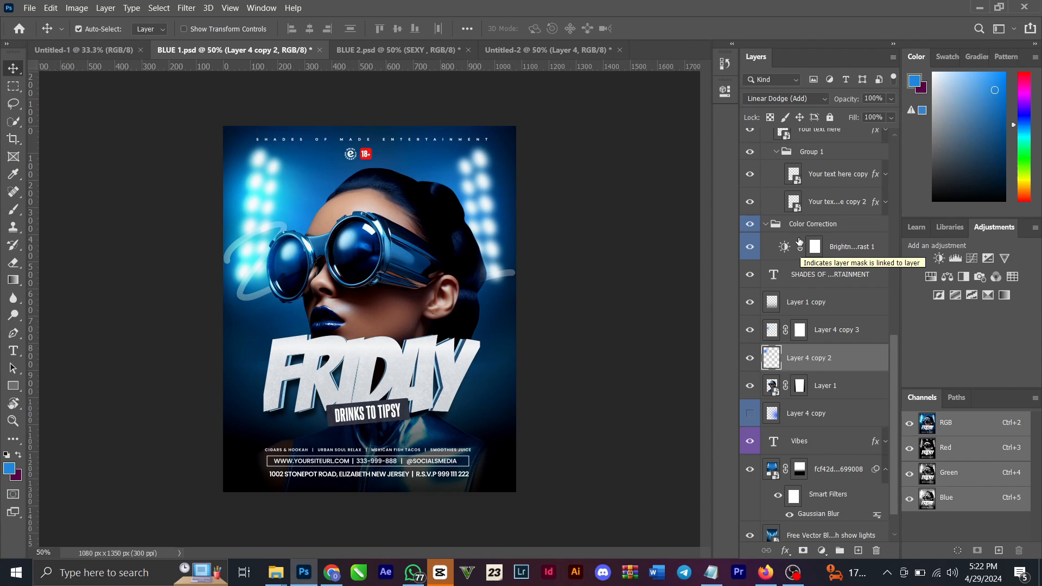
{"action": "left_click", "coordinate": [751, 248]}
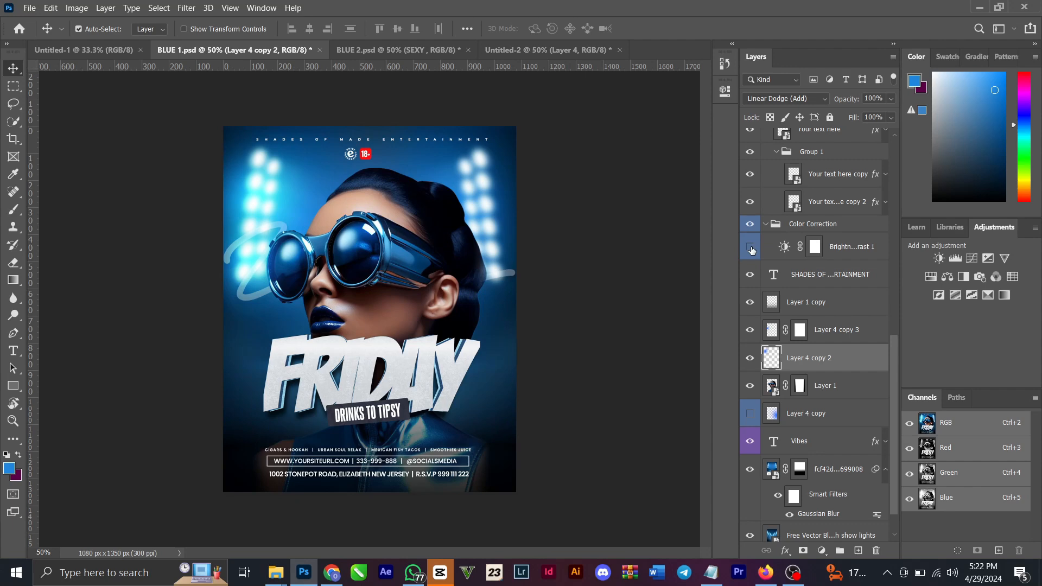
{"action": "left_click", "coordinate": [751, 248]}
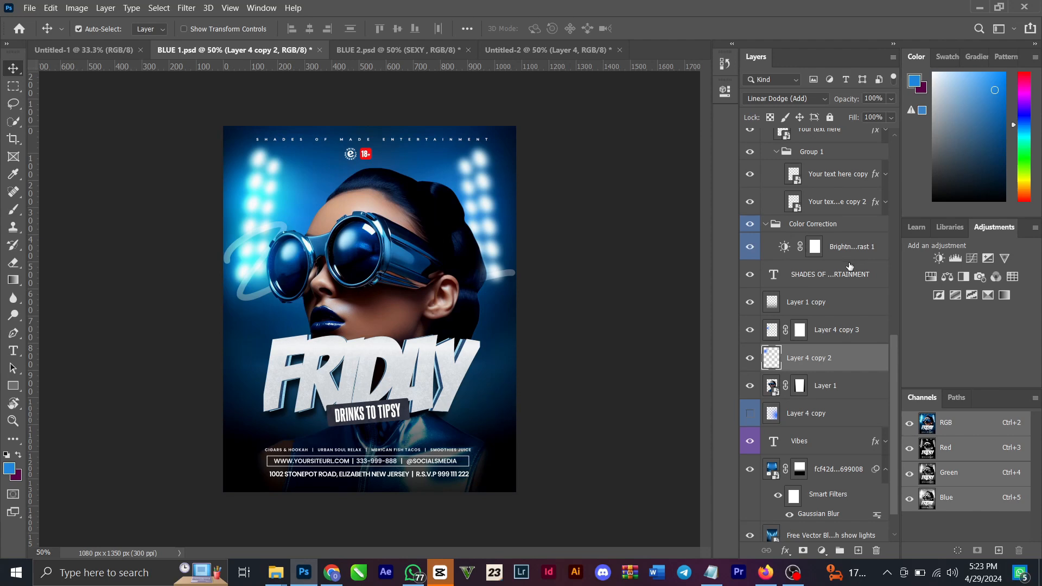
Step: Try a new Brightness/Contrast adjustment directly below the Color Correction group with Brightness 40, hiding the group's existing adjustment
{"action": "left_click", "coordinate": [939, 259]}
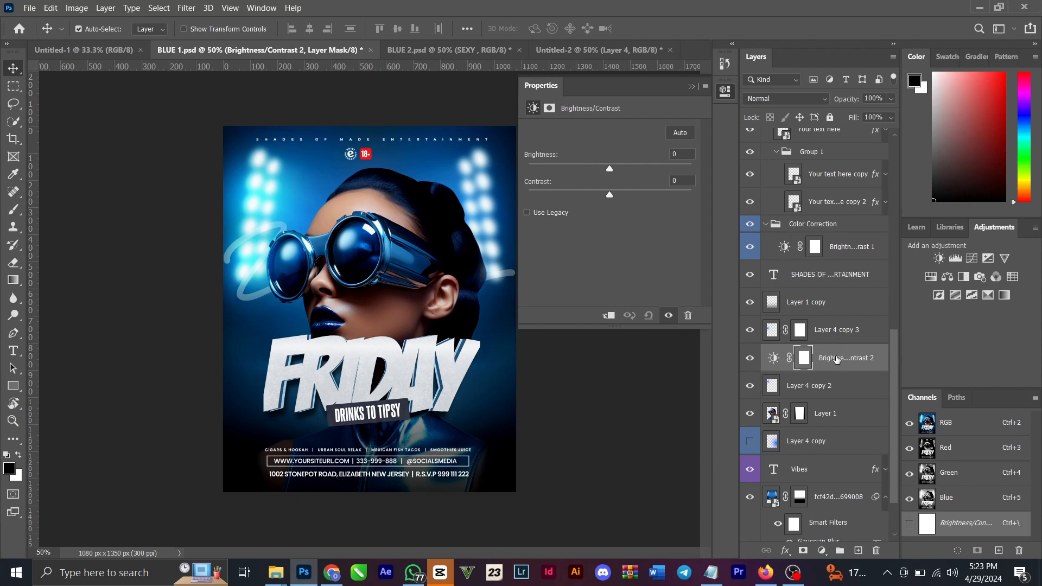
{"action": "left_click_drag", "start_coordinate": [837, 360], "coordinate": [755, 268]}
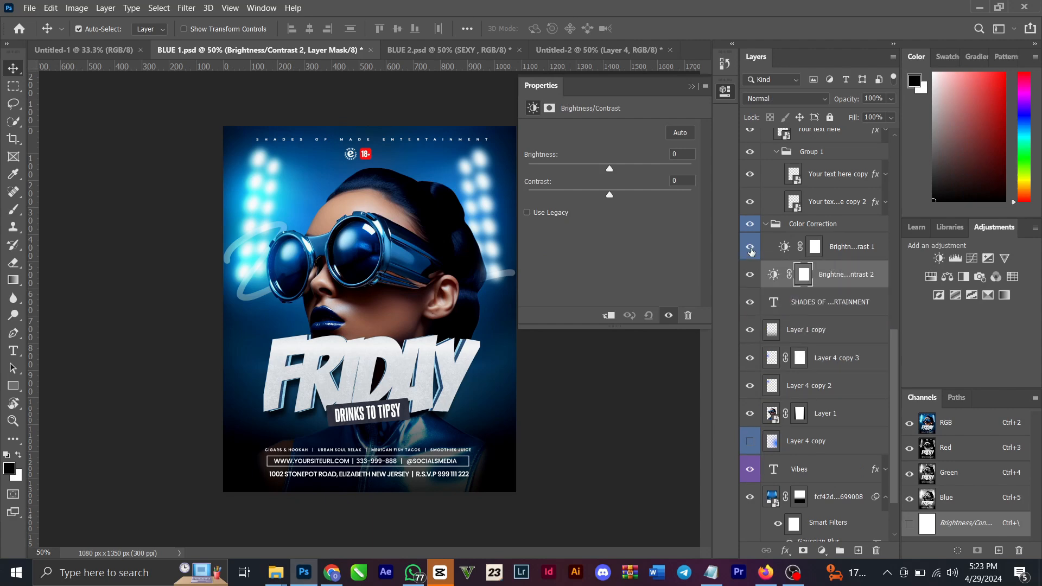
{"action": "left_click", "coordinate": [750, 247]}
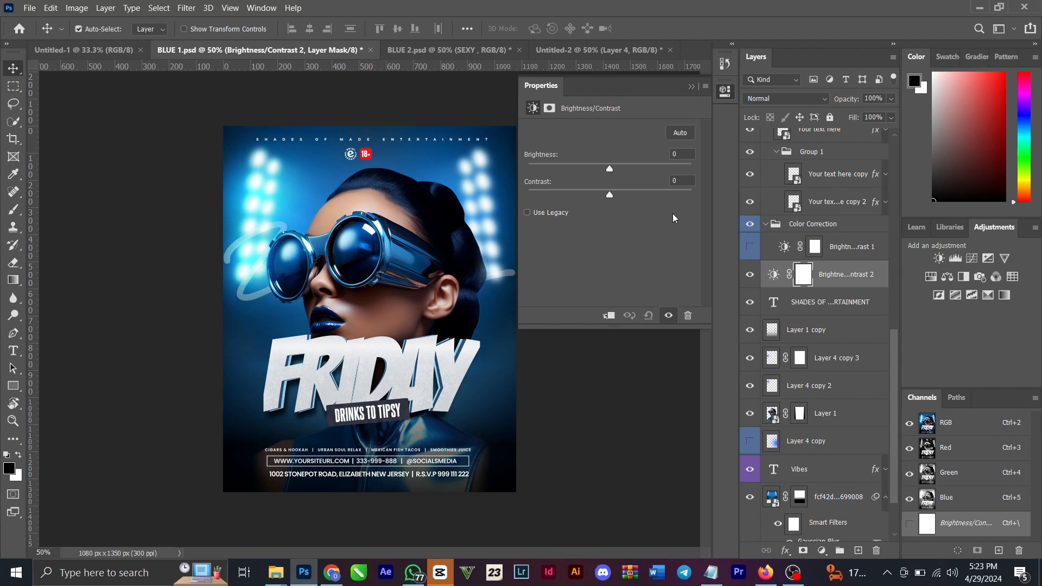
{"action": "left_click_drag", "start_coordinate": [611, 169], "coordinate": [631, 188]}
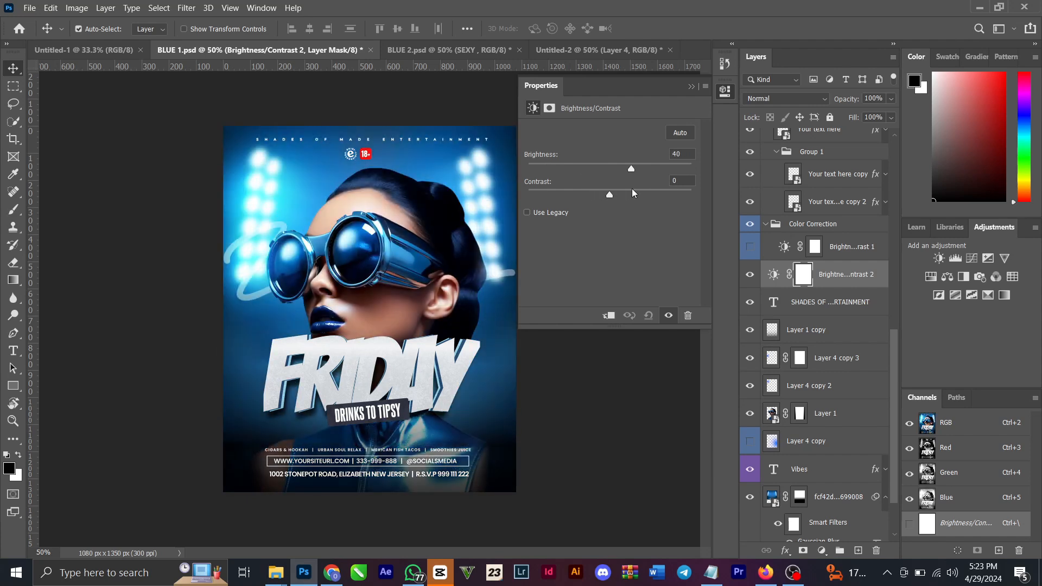
{"action": "left_click", "coordinate": [691, 87]}
Step: Delete the new Brightness/Contrast adjustment and show the Color Correction group's original adjustment again
{"action": "left_click", "coordinate": [750, 277]}
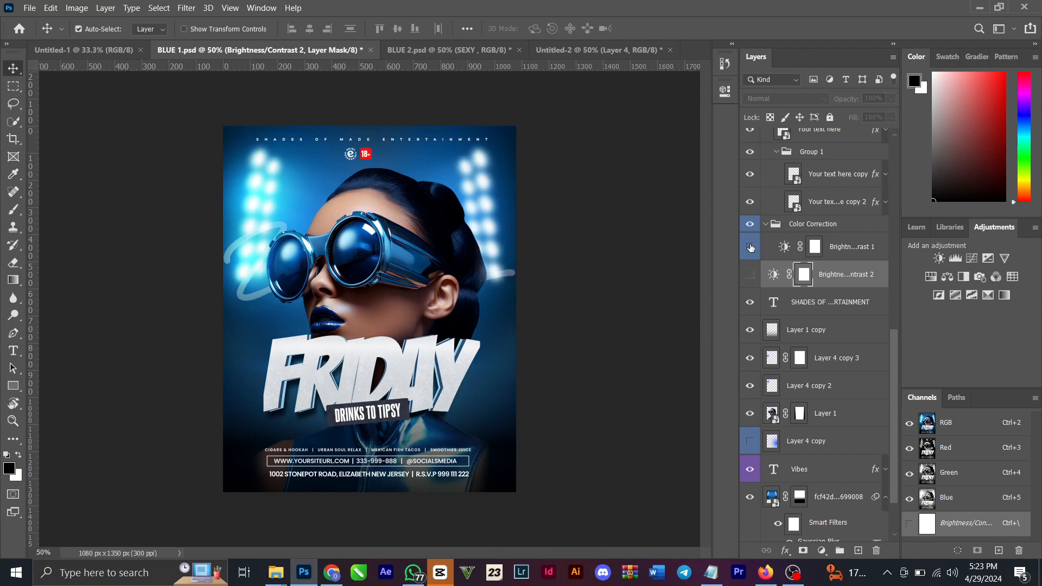
{"action": "left_click", "coordinate": [750, 247]}
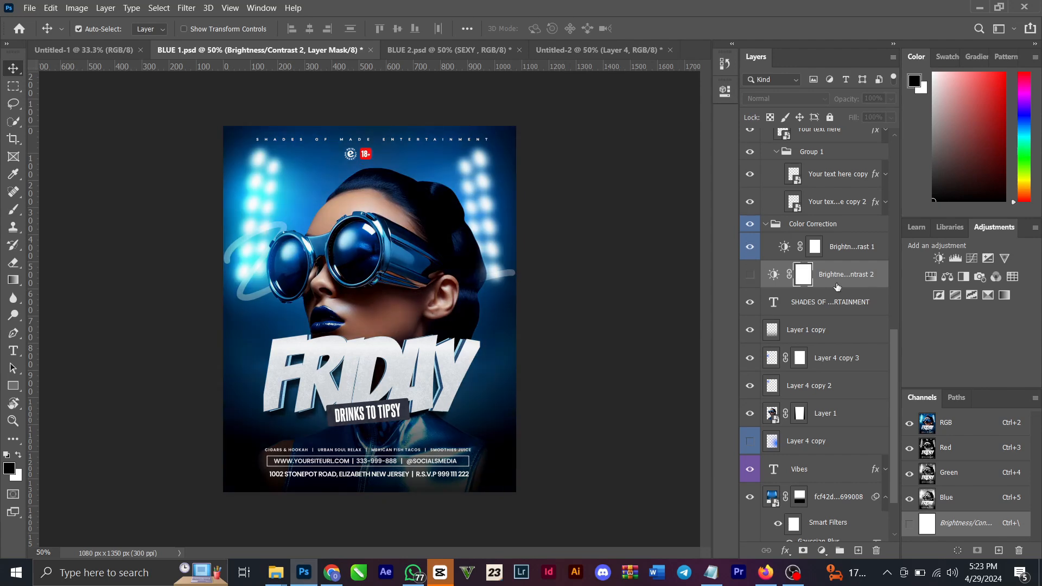
{"action": "key", "text": "ctrl+2"}
{"action": "key", "text": "Delete"}
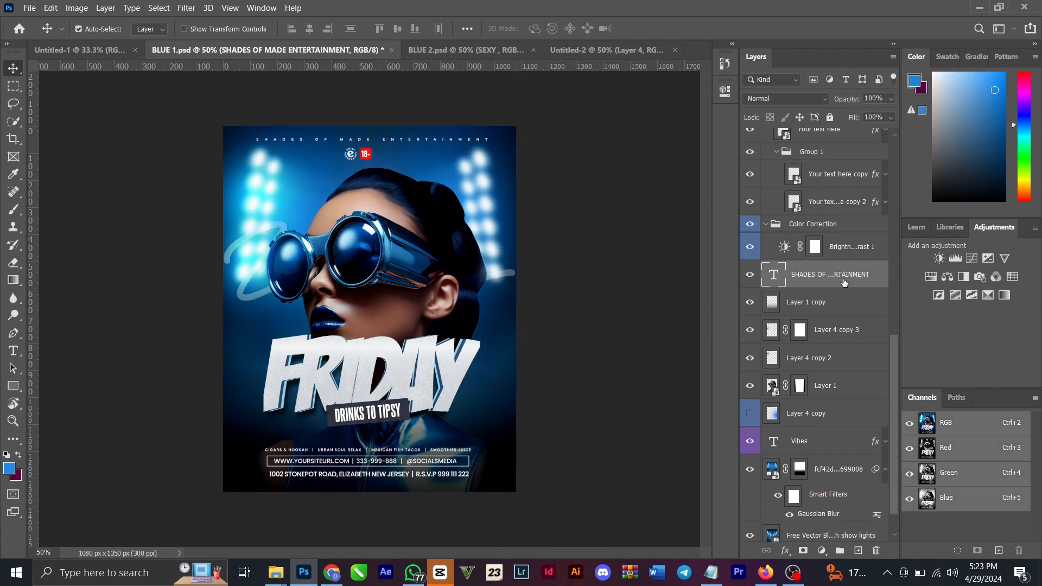
Step: Compare the flyer with Group 5 hidden and shown, and collapse the group in the layer stack
{"action": "scroll", "coordinate": [776, 234], "scroll_direction": "up", "scroll_amount": 3}
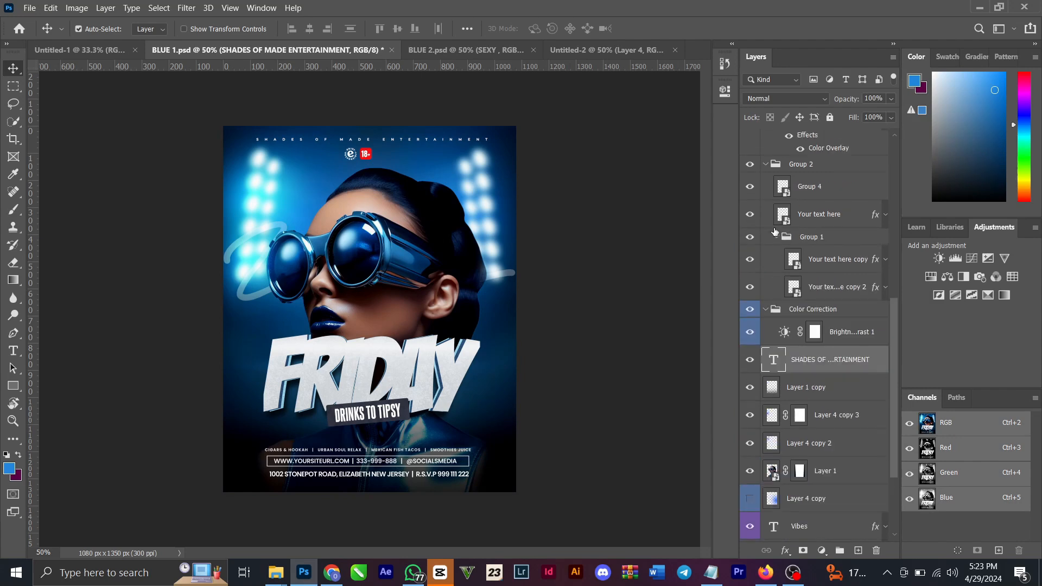
{"action": "scroll", "coordinate": [788, 236], "scroll_direction": "up", "scroll_amount": 5}
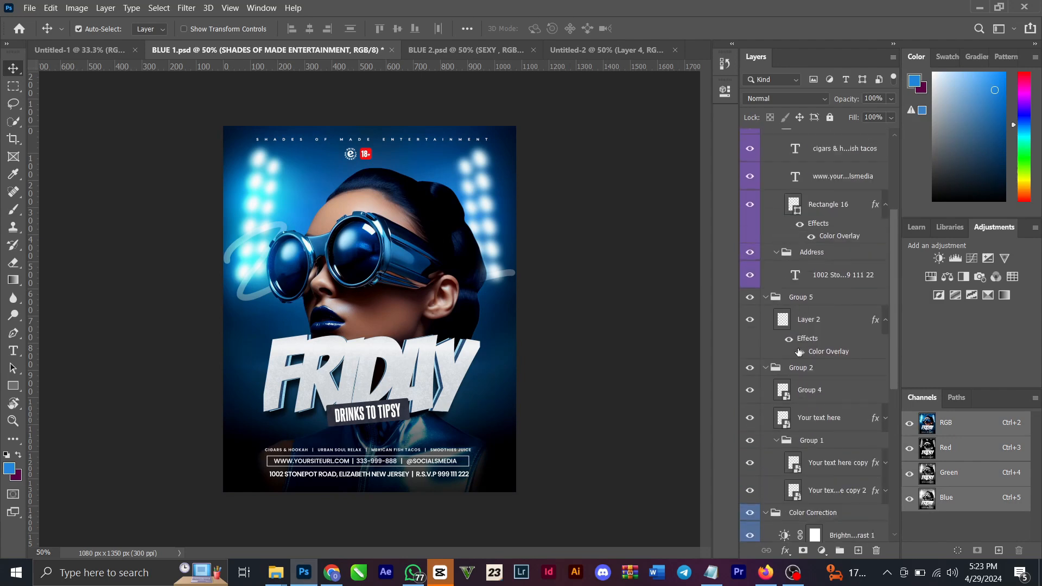
{"action": "left_click", "coordinate": [751, 299]}
{"action": "left_click", "coordinate": [751, 298]}
{"action": "left_click", "coordinate": [766, 297]}
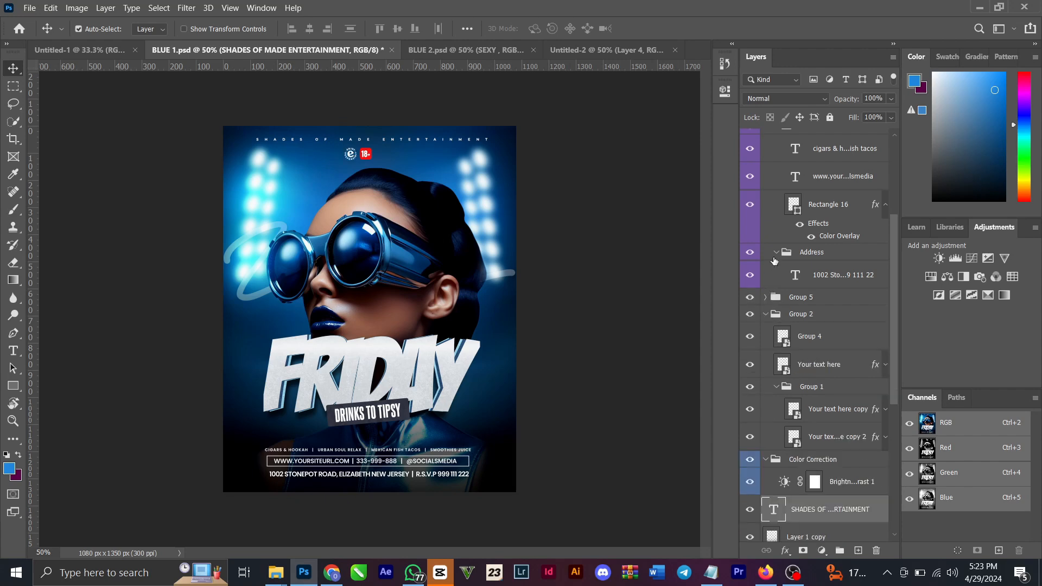
Step: Examine the font settings of the address line and the website and social media line without altering their text
{"action": "double_click", "coordinate": [434, 475]}
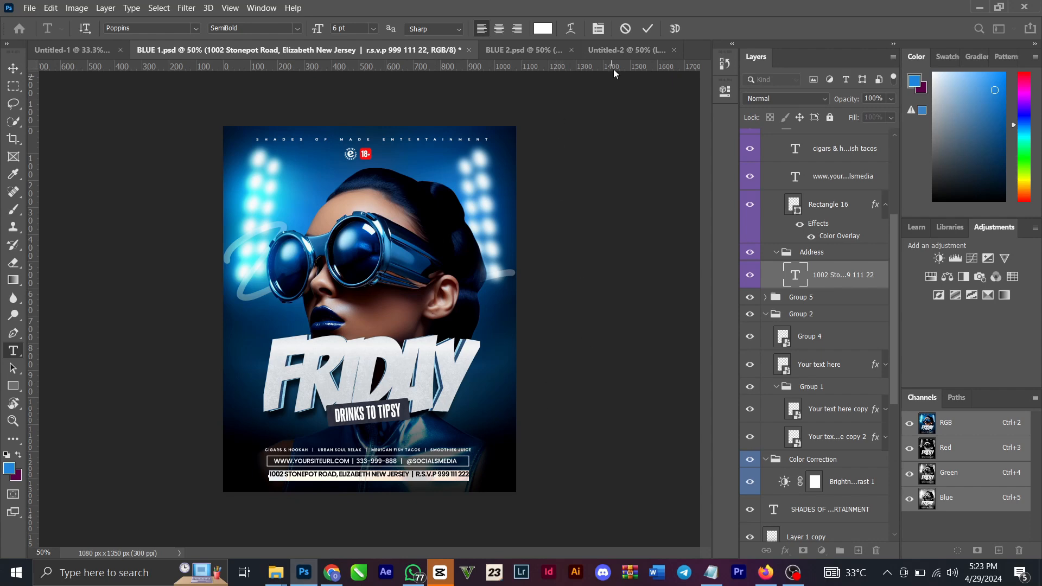
{"action": "left_click", "coordinate": [644, 30]}
{"action": "key", "text": "v"}
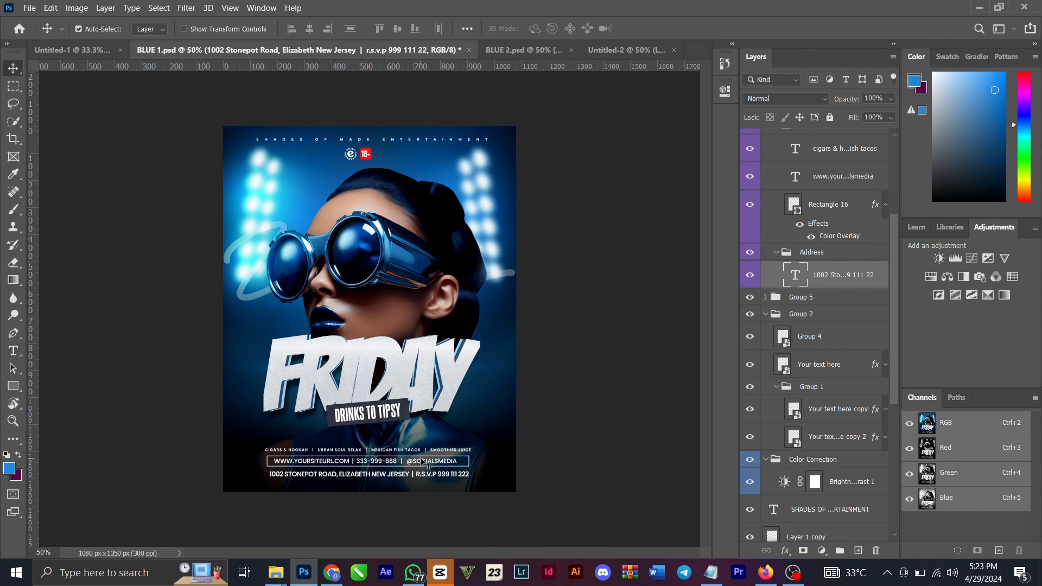
{"action": "left_click", "coordinate": [423, 460]}
{"action": "double_click", "coordinate": [425, 463]}
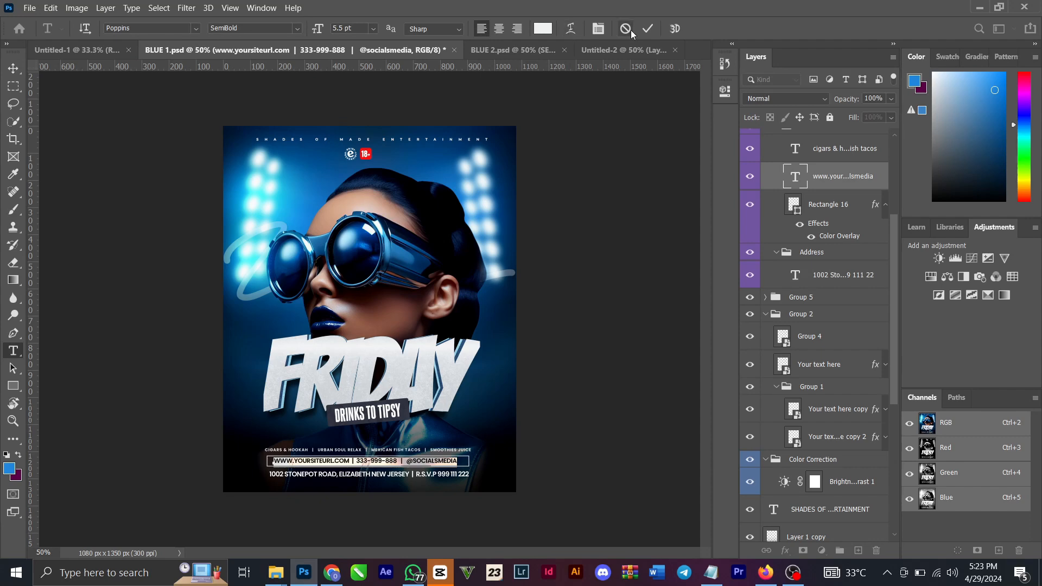
{"action": "left_click", "coordinate": [650, 26]}
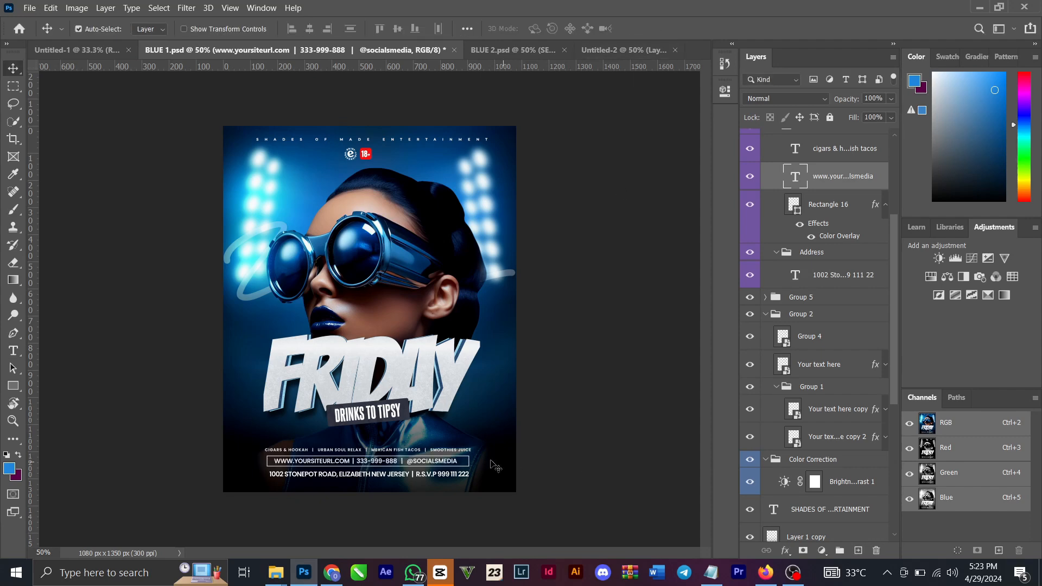
Step: Examine the font settings of the "drinks to tipsy" text below the FRIDAY title
{"action": "left_click", "coordinate": [395, 414]}
{"action": "double_click", "coordinate": [396, 416]}
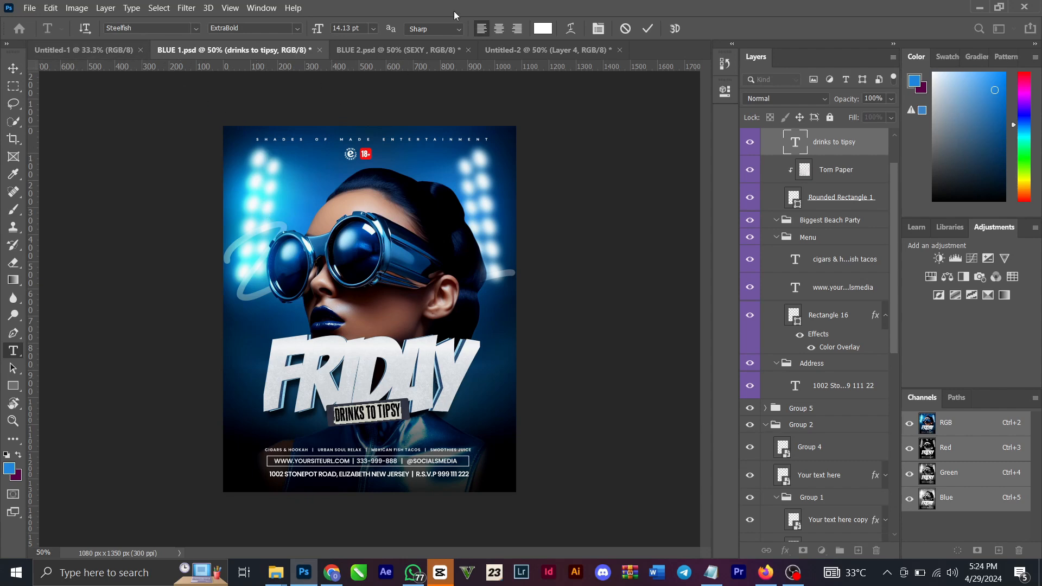
{"action": "left_click", "coordinate": [647, 29]}
{"action": "key", "text": "v"}
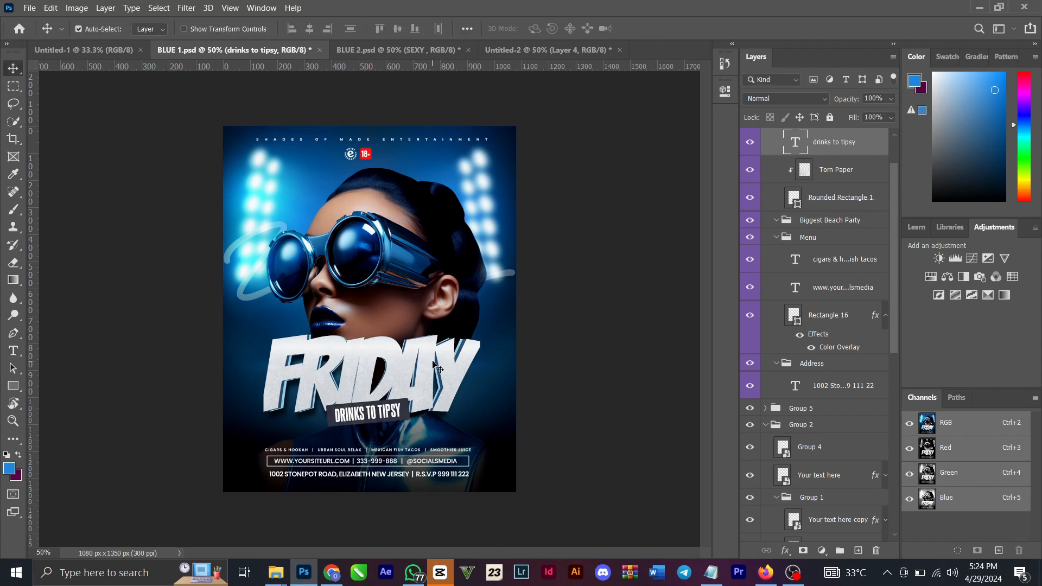
Step: Locate the FRIDAY title's layer, compare the flyer with Group 2 hidden and shown, and review the layers inside the group
{"action": "left_click", "coordinate": [434, 366]}
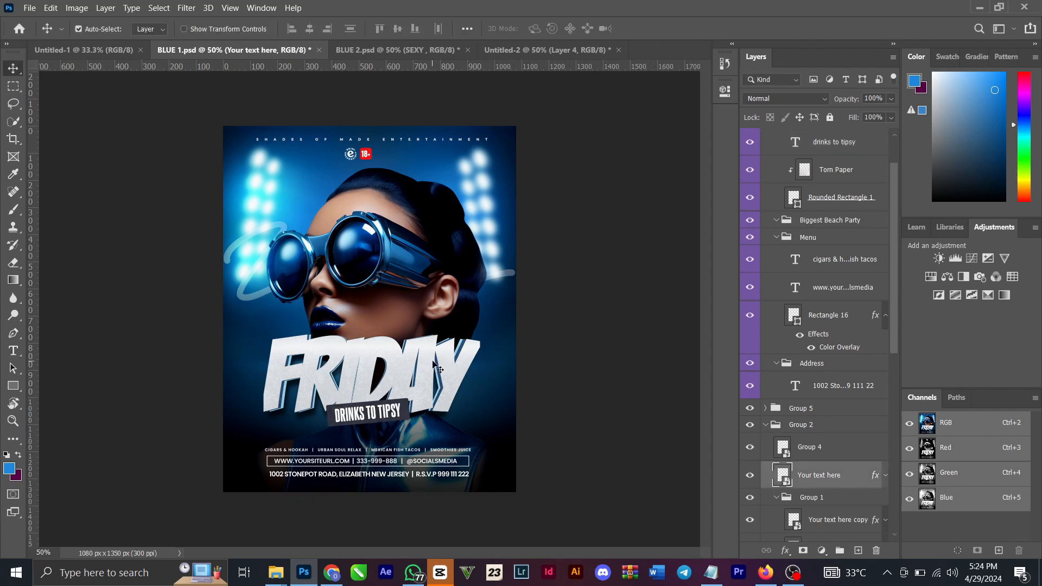
{"action": "left_click", "coordinate": [750, 425]}
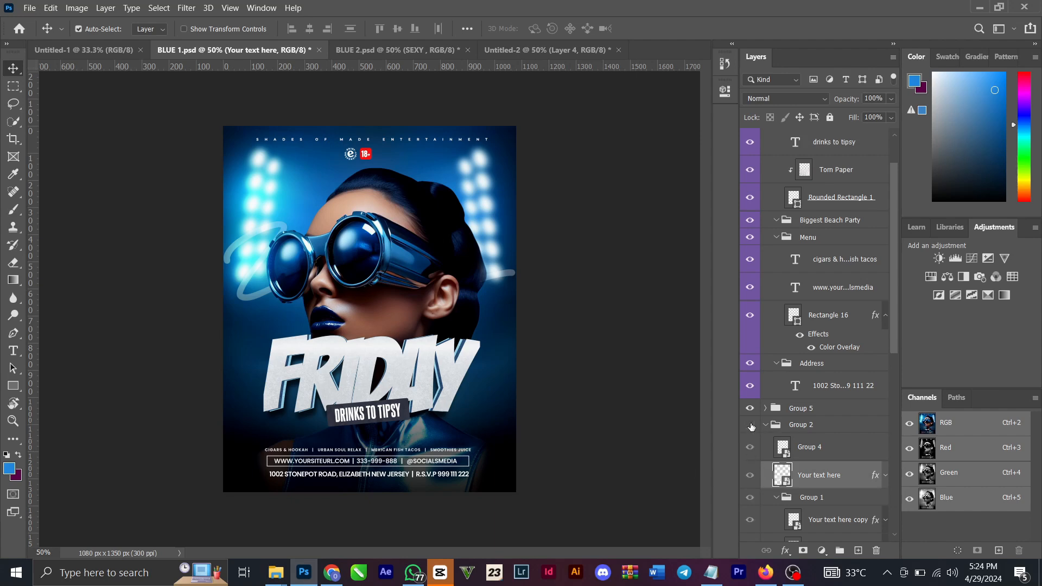
{"action": "left_click", "coordinate": [750, 426]}
{"action": "left_click", "coordinate": [768, 428]}
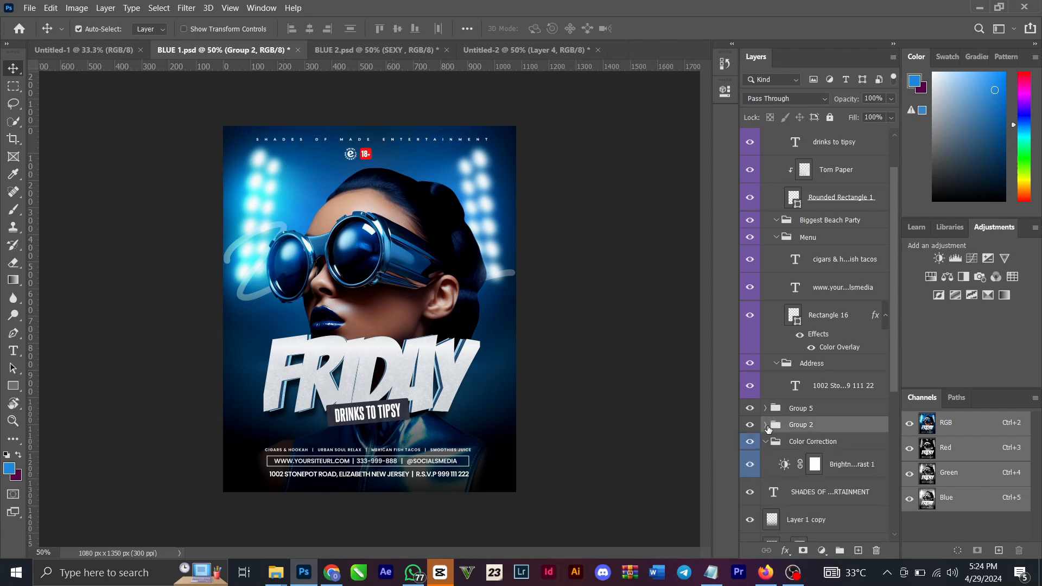
{"action": "scroll", "coordinate": [792, 444], "scroll_direction": "down", "scroll_amount": 1}
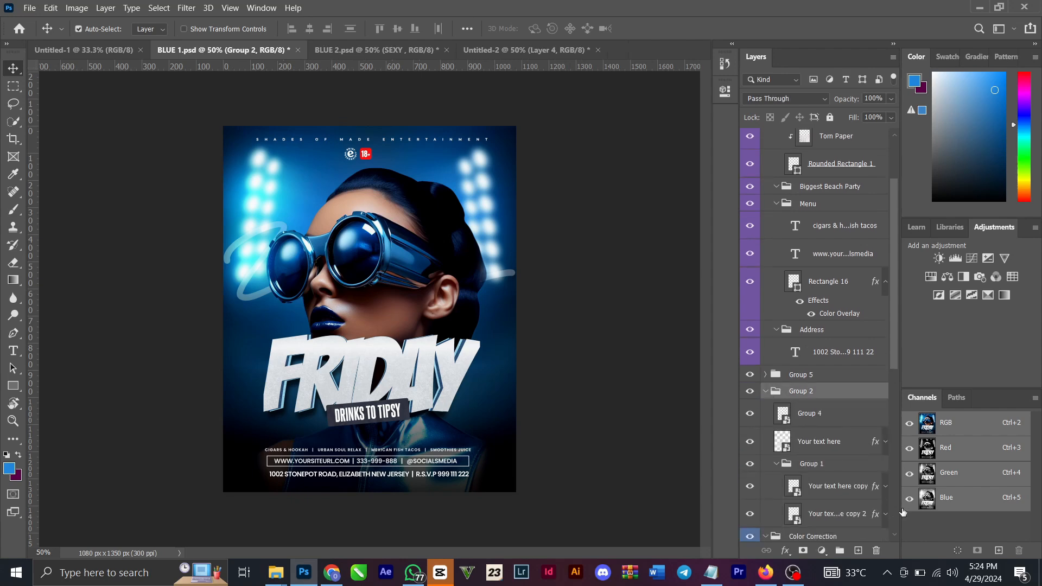
{"action": "scroll", "coordinate": [826, 493], "scroll_direction": "down", "scroll_amount": 1}
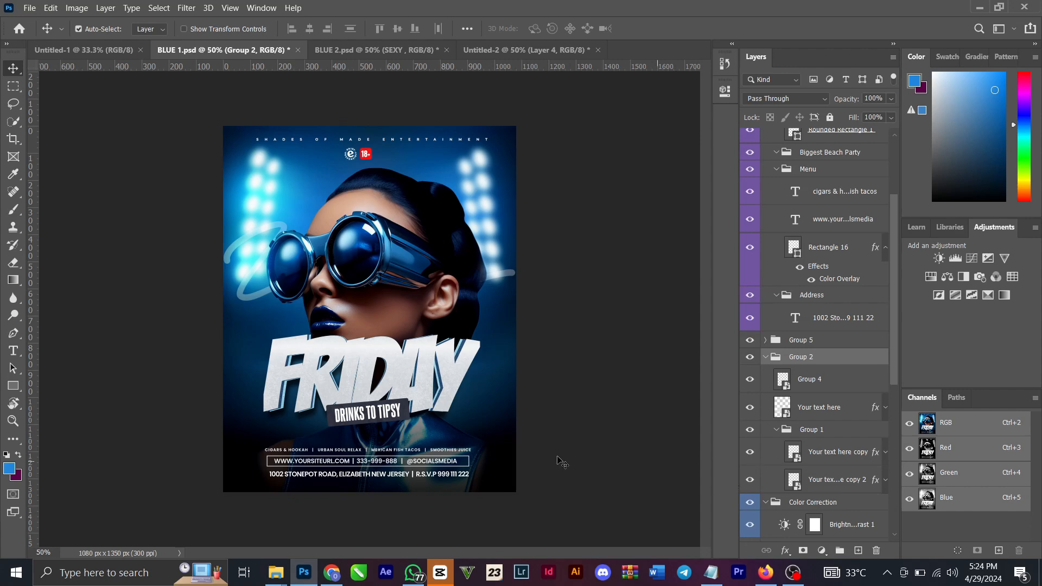
Step: Review the Color Overlay and Pattern Overlay settings of the FRIDAY title's back layer, Your text here copy 2
{"action": "left_click", "coordinate": [470, 354]}
{"action": "mouse_move", "coordinate": [470, 354]}
{"action": "left_mouse_down"}
{"action": "mouse_move", "coordinate": [470, 255]}
{"action": "mouse_move", "coordinate": [473, 374]}
{"action": "mouse_move", "coordinate": [471, 254]}
{"action": "mouse_move", "coordinate": [470, 353]}
{"action": "left_mouse_up"}
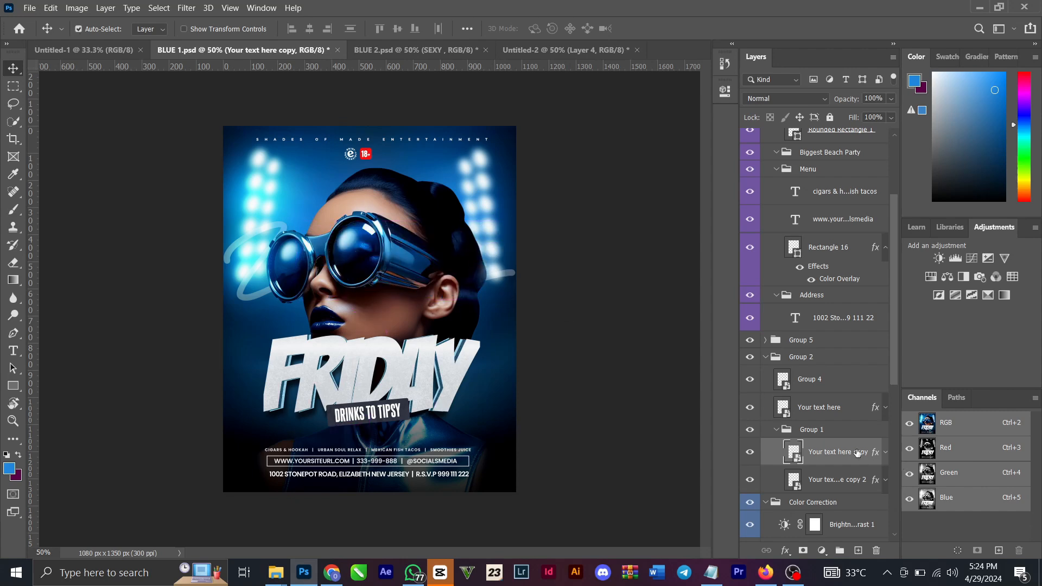
{"action": "left_click", "coordinate": [886, 481]}
{"action": "scroll", "coordinate": [857, 513], "scroll_direction": "down", "scroll_amount": 2}
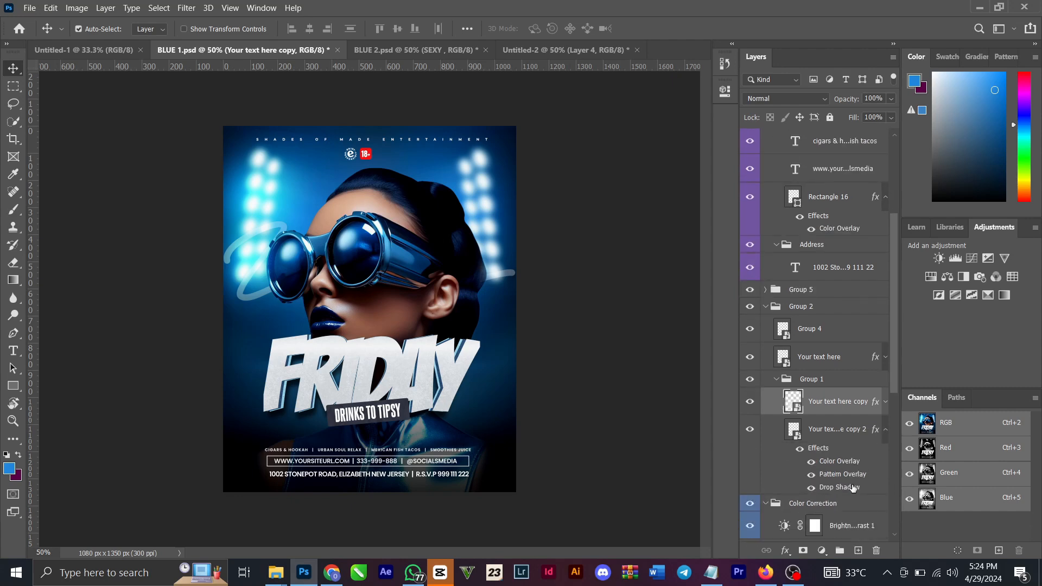
{"action": "left_click", "coordinate": [853, 466]}
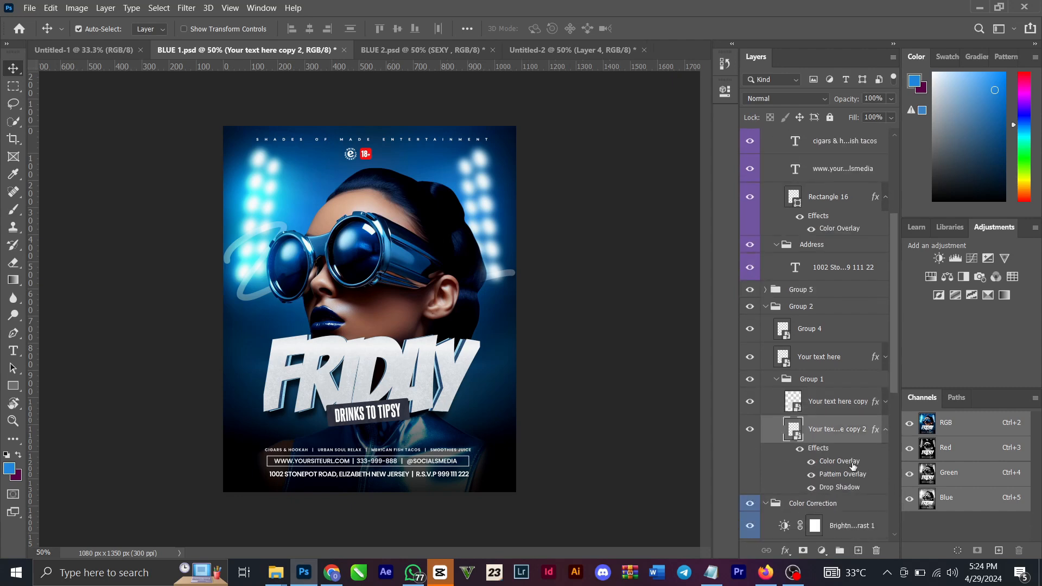
{"action": "double_click", "coordinate": [853, 467]}
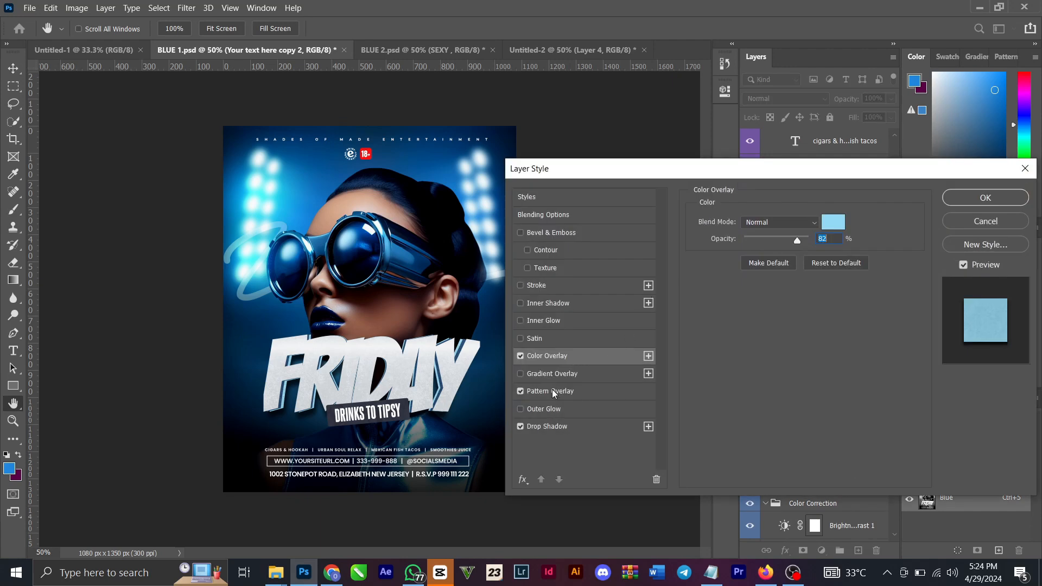
{"action": "left_click", "coordinate": [552, 392]}
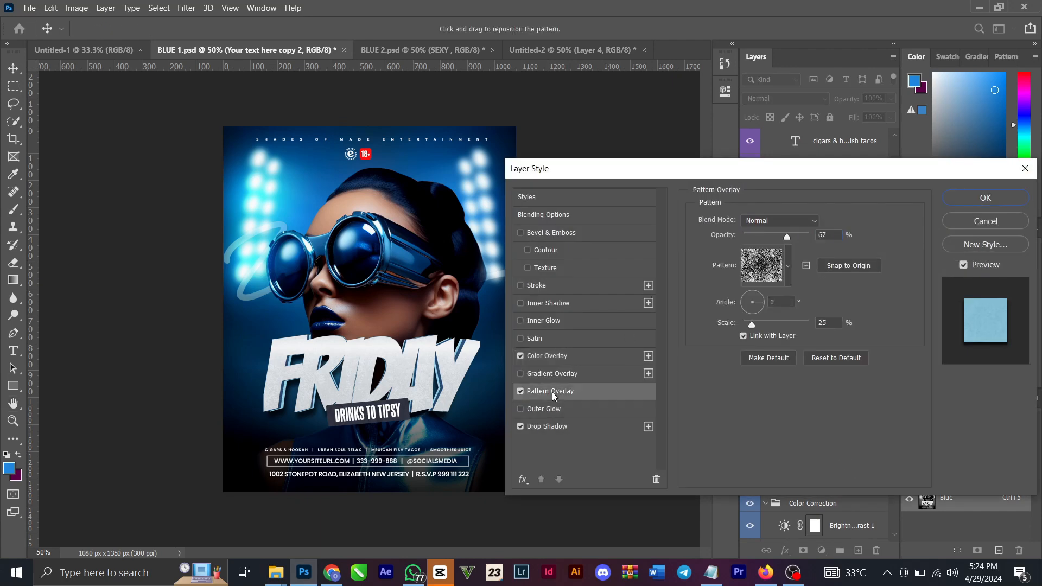
{"action": "left_click", "coordinate": [552, 359]}
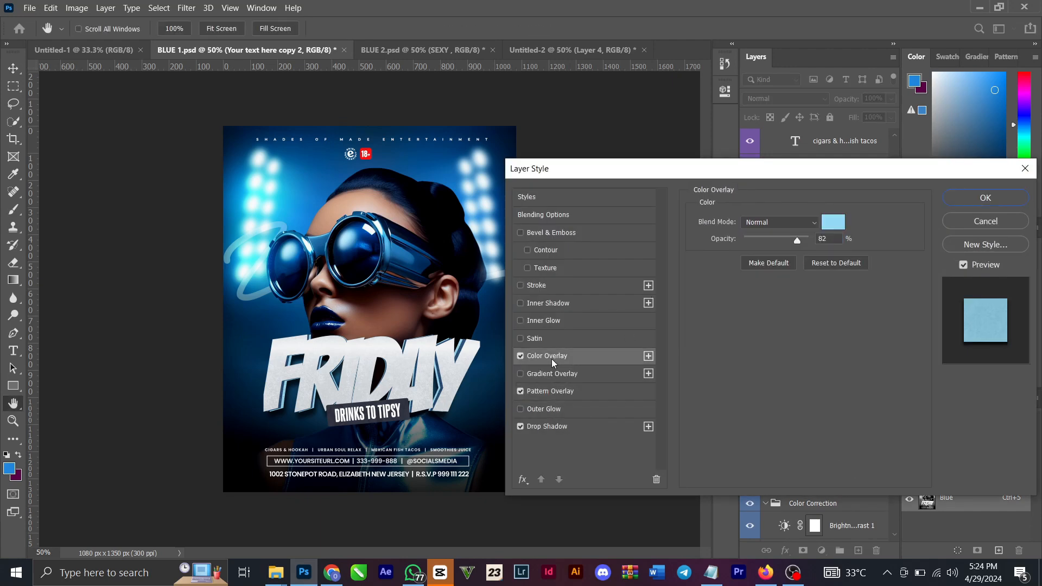
Step: Try black and the red ff0f0f sampled from the 18+ badge as the Color Overlay colour, then discard the colour change
{"action": "left_click", "coordinate": [836, 229]}
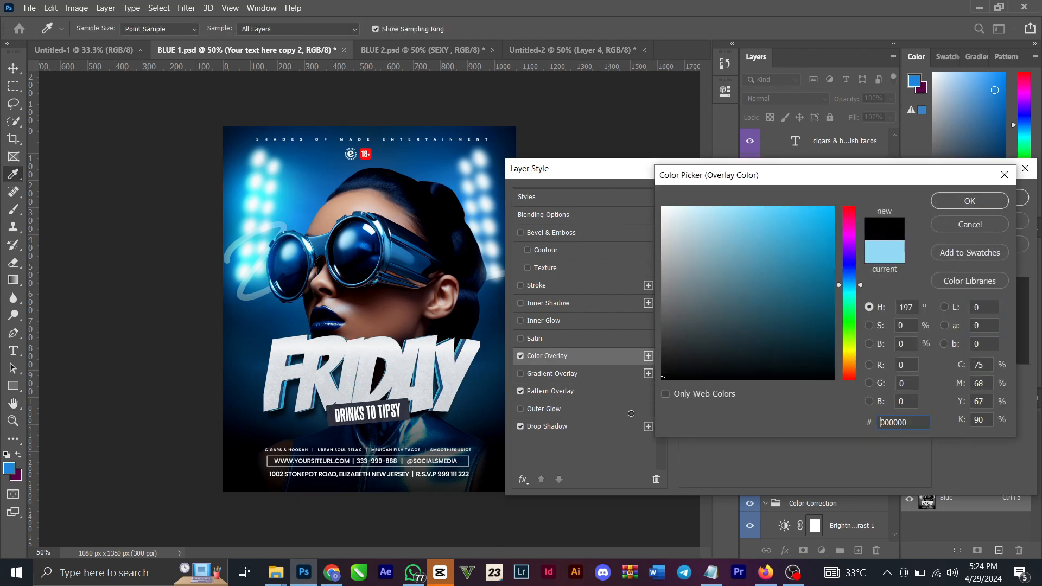
{"action": "left_click_drag", "start_coordinate": [733, 349], "coordinate": [622, 420]}
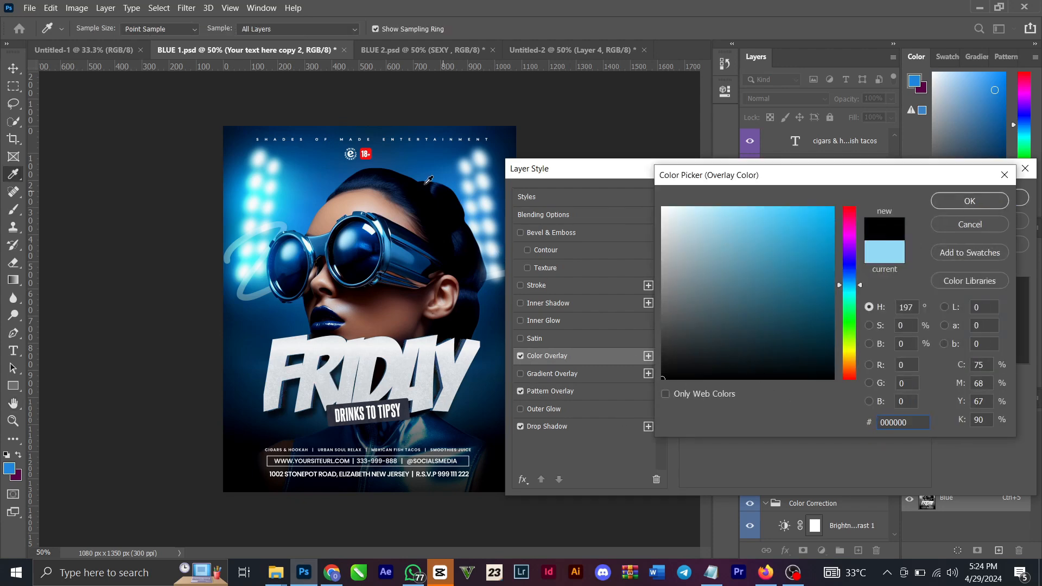
{"action": "left_click", "coordinate": [371, 151]}
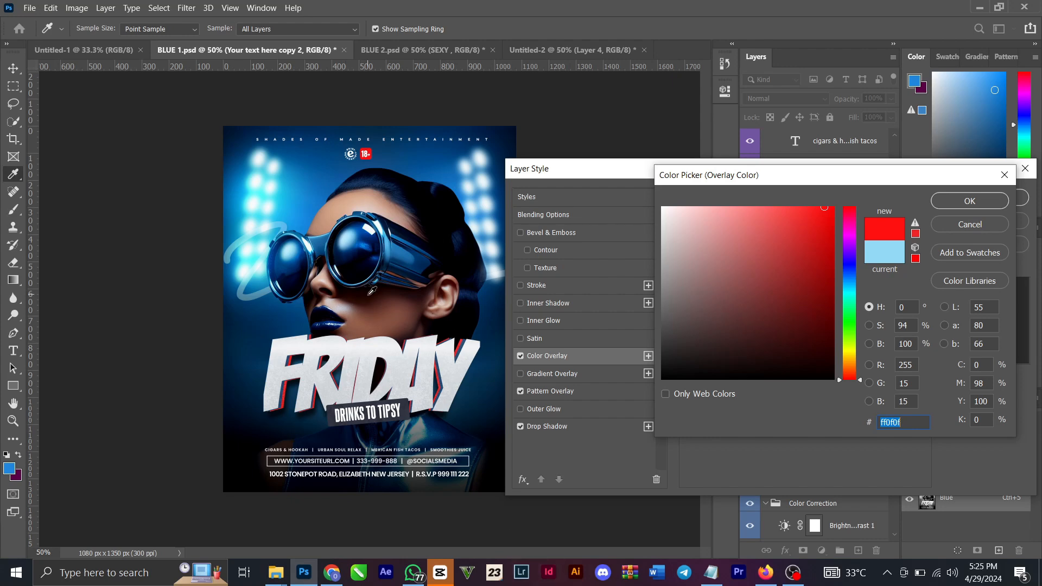
{"action": "left_click", "coordinate": [980, 227]}
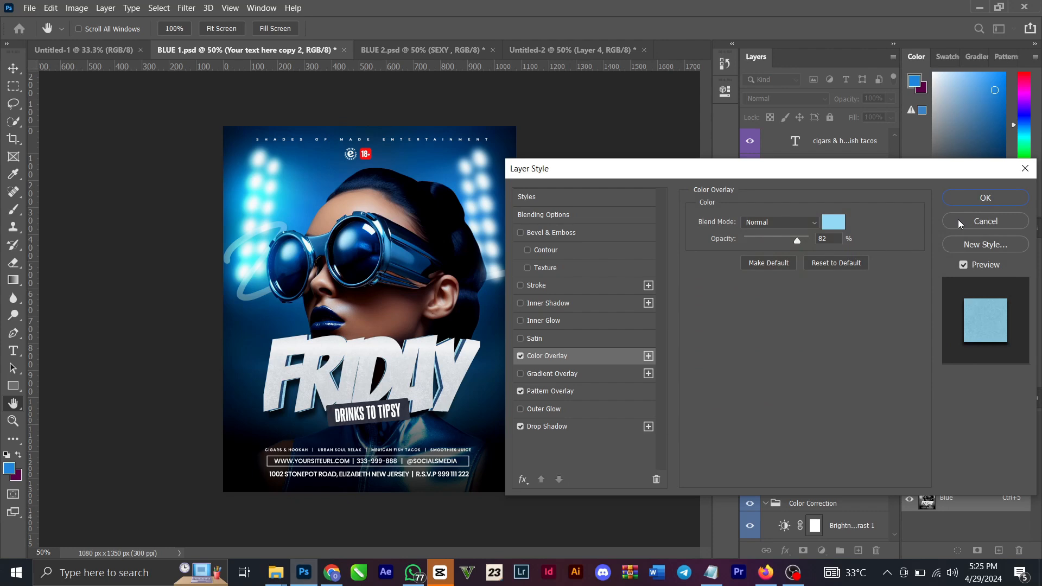
{"action": "left_click", "coordinate": [1003, 201]}
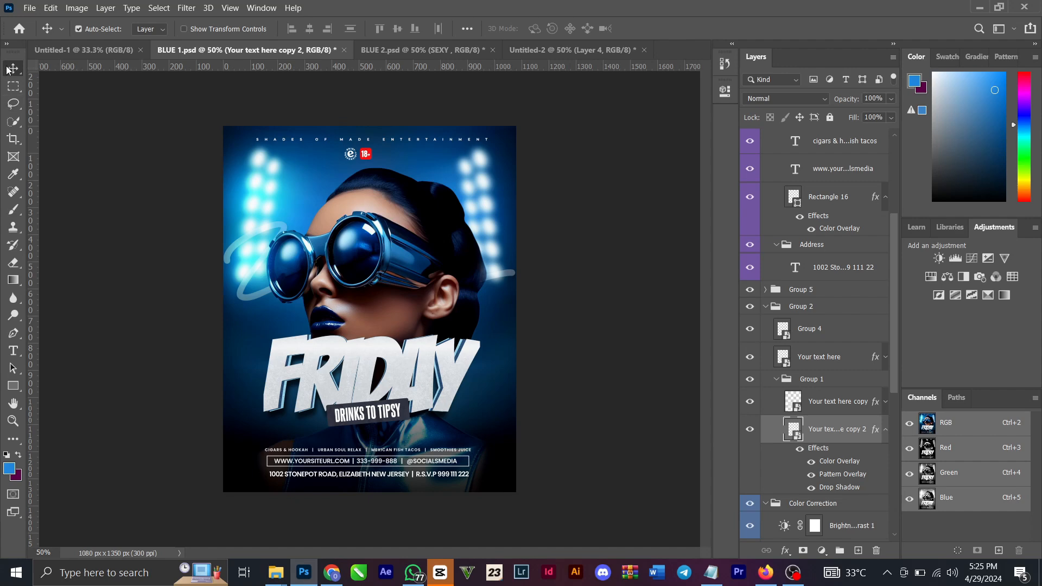
Step: Move the faint Vibes script text behind the woman slightly upward and check which font it uses
{"action": "left_click", "coordinate": [250, 281]}
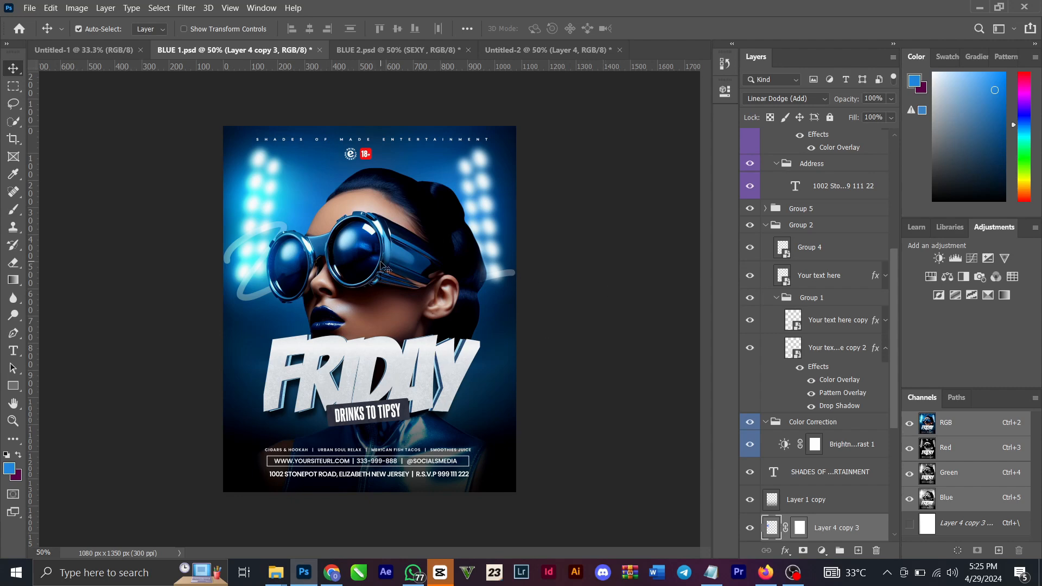
{"action": "left_click_drag", "start_coordinate": [510, 282], "coordinate": [506, 256]}
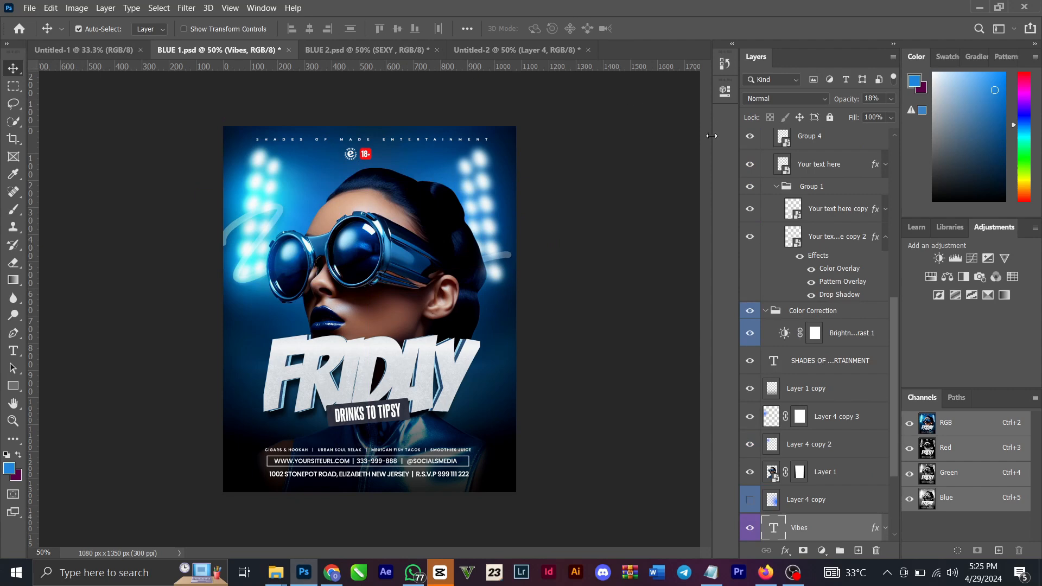
{"action": "double_click", "coordinate": [774, 531]}
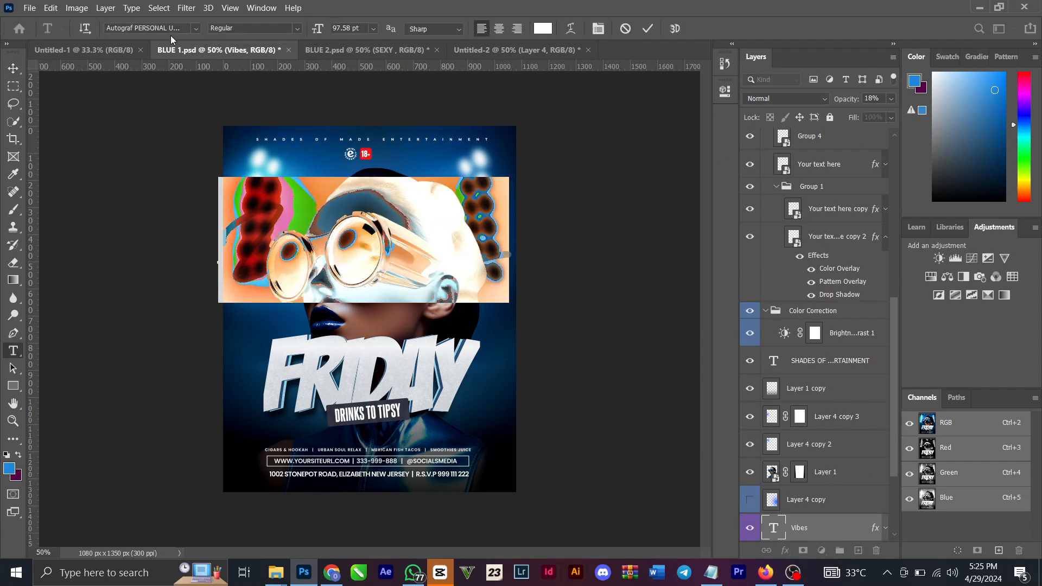
{"action": "left_click", "coordinate": [196, 29]}
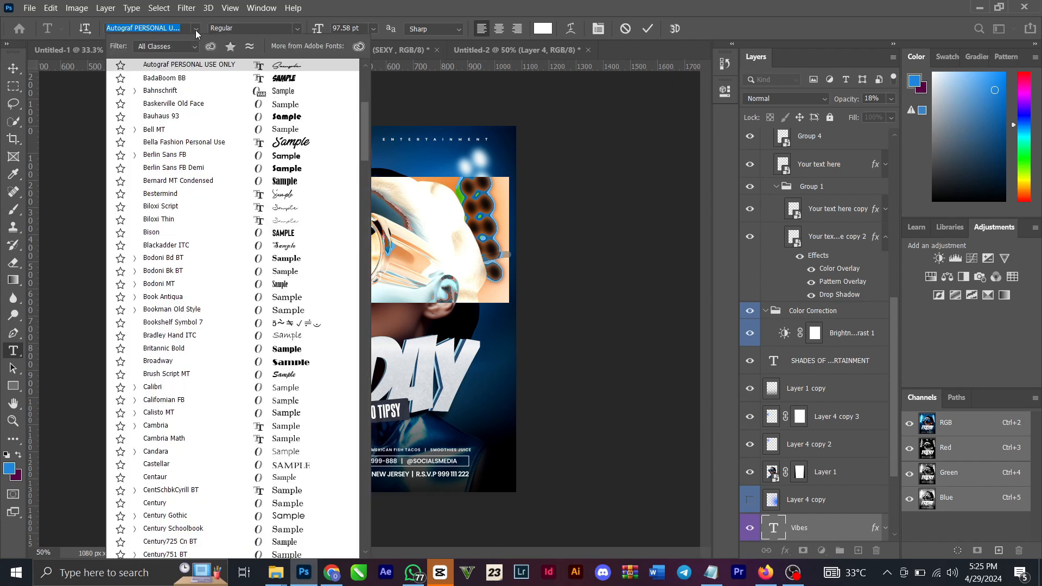
{"action": "left_click", "coordinate": [195, 29]}
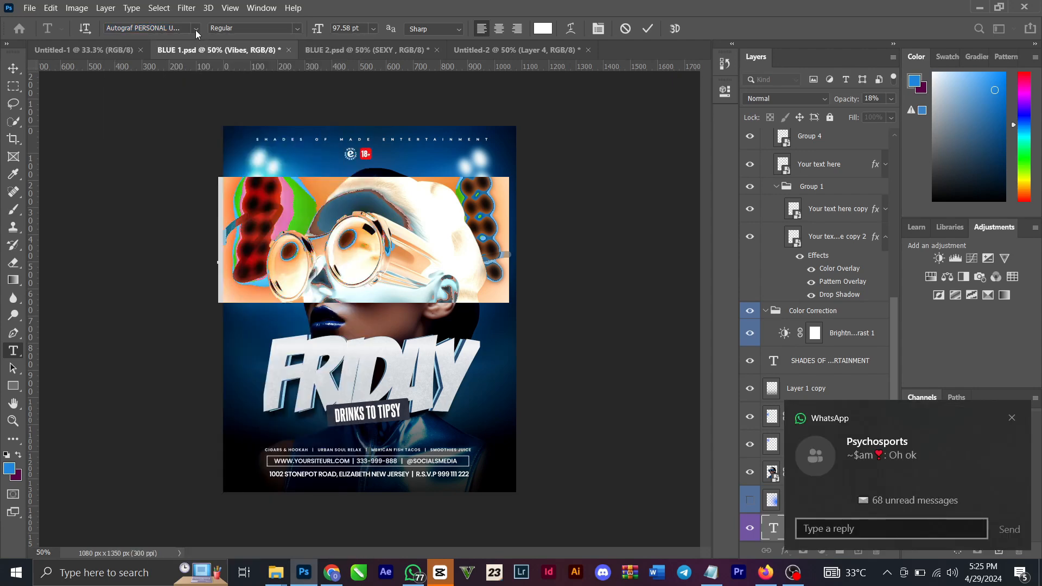
{"action": "left_click", "coordinate": [1013, 418]}
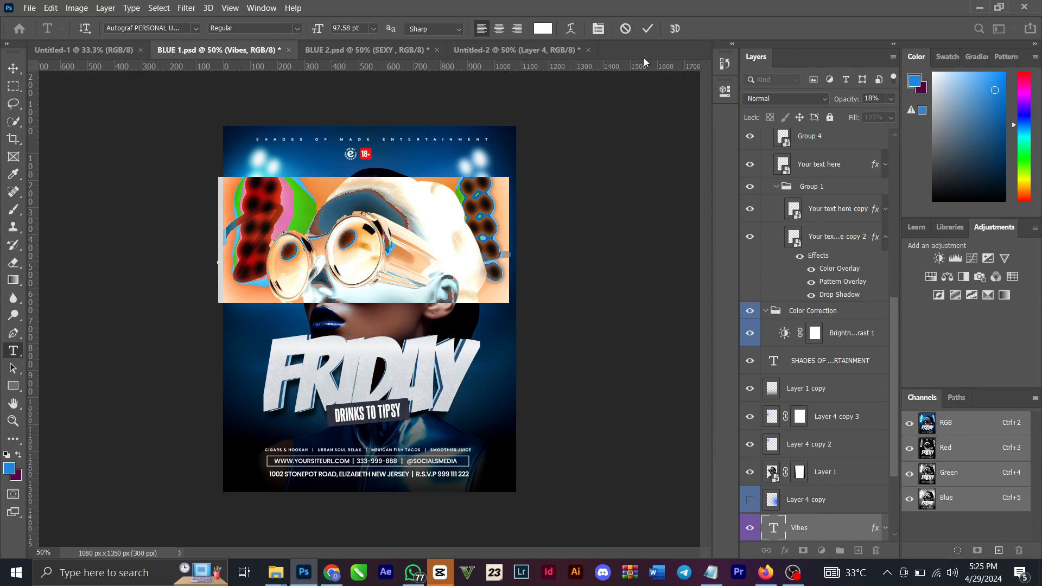
{"action": "left_click", "coordinate": [647, 28]}
{"action": "key", "text": "v"}
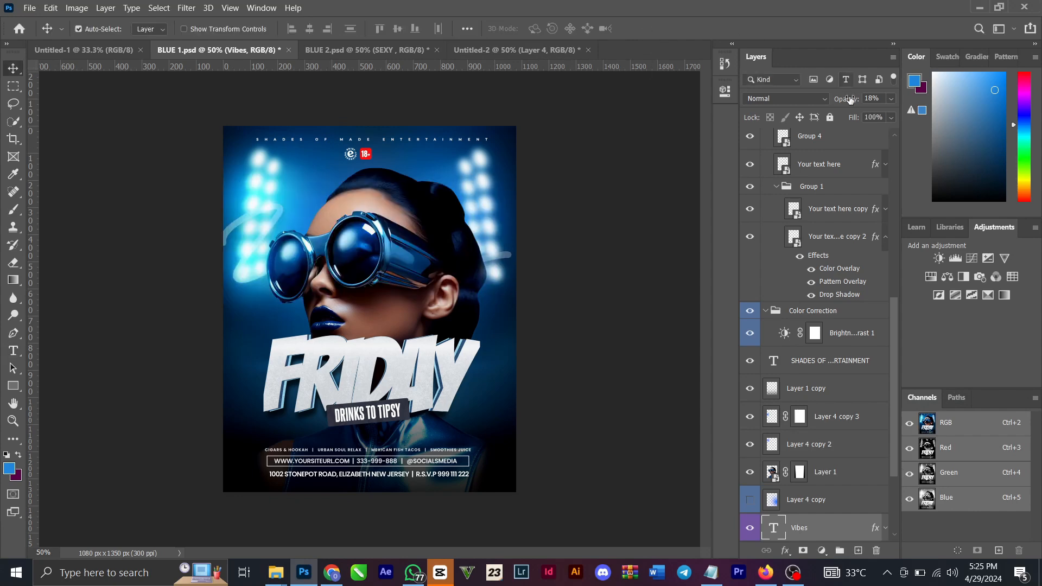